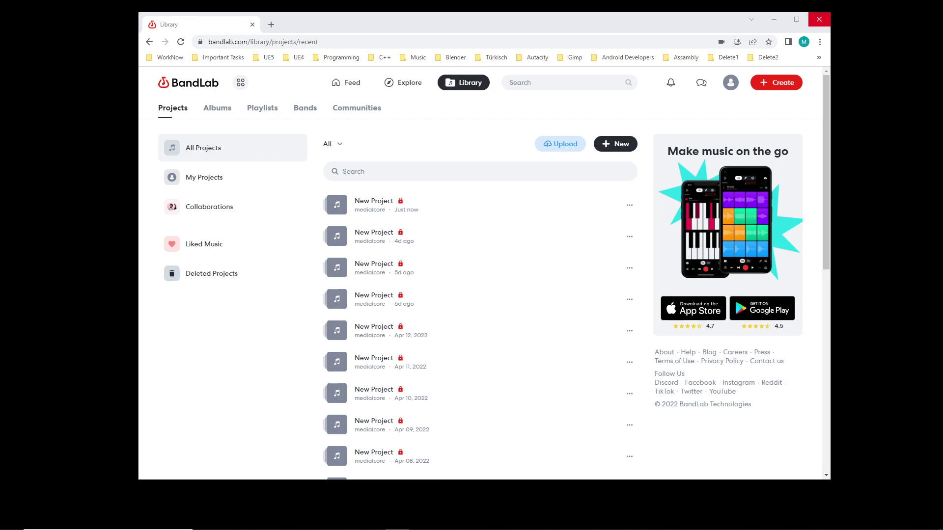
- Create a new, empty BandLab project from the Library page
left_click(779, 85)
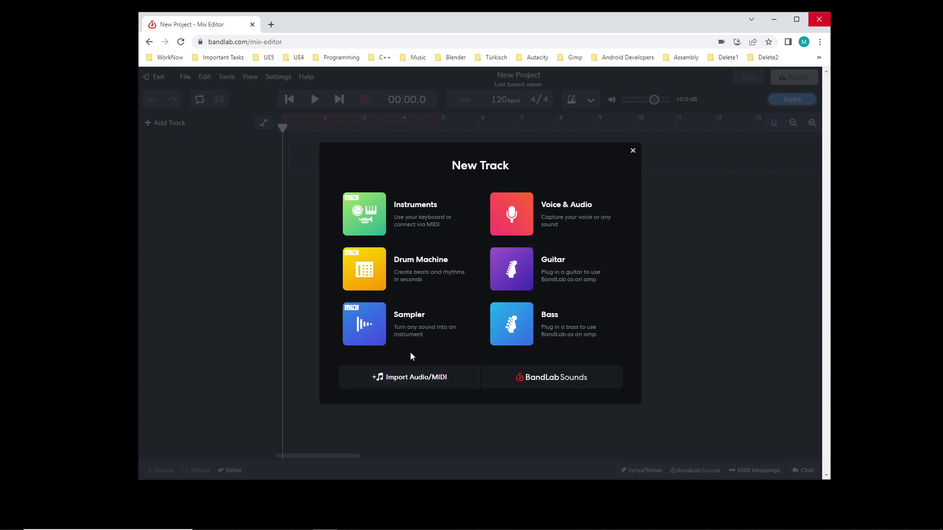
- Add a Sampler track from the New Track dialog
left_click(368, 332)
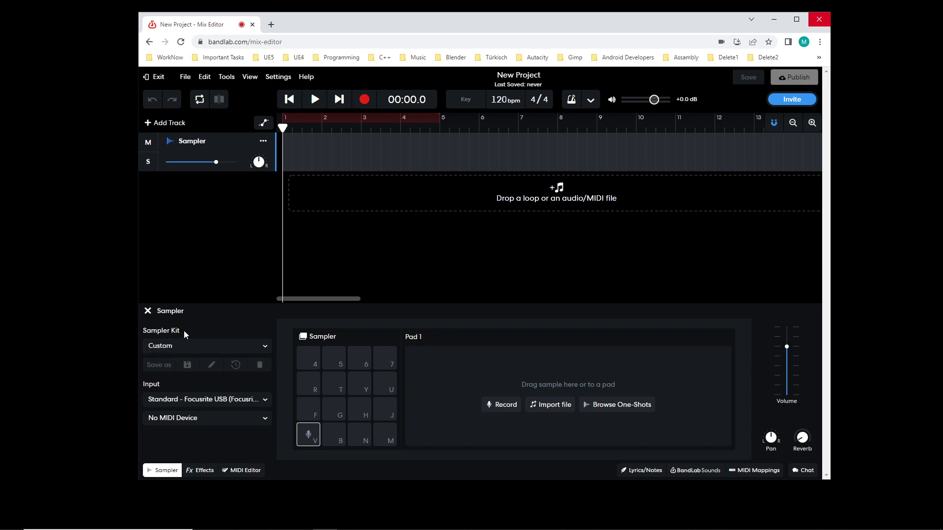
- Load the RnB Vol. 2 Sampler Kit from Curated Kits onto the sampler's 16 pads
left_click(171, 349)
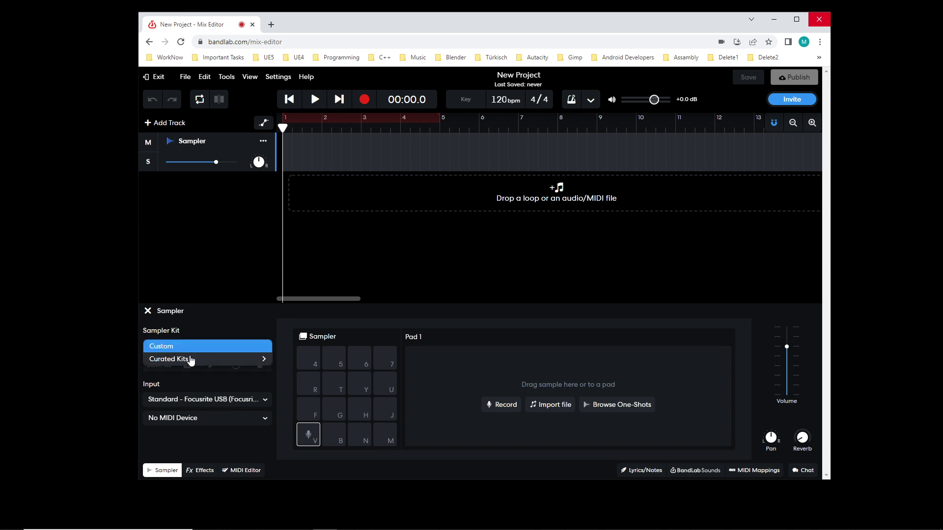
mouse_move(192, 359)
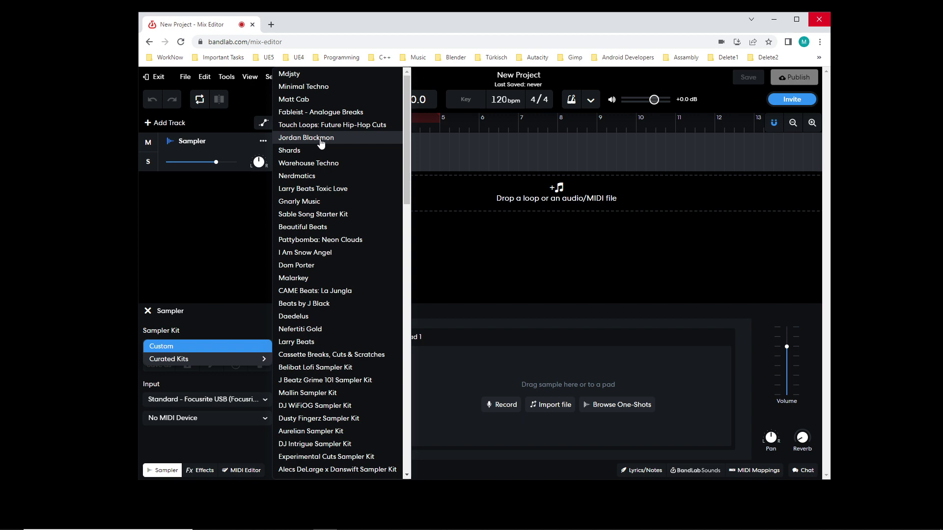
scroll(305, 429, "down", 15)
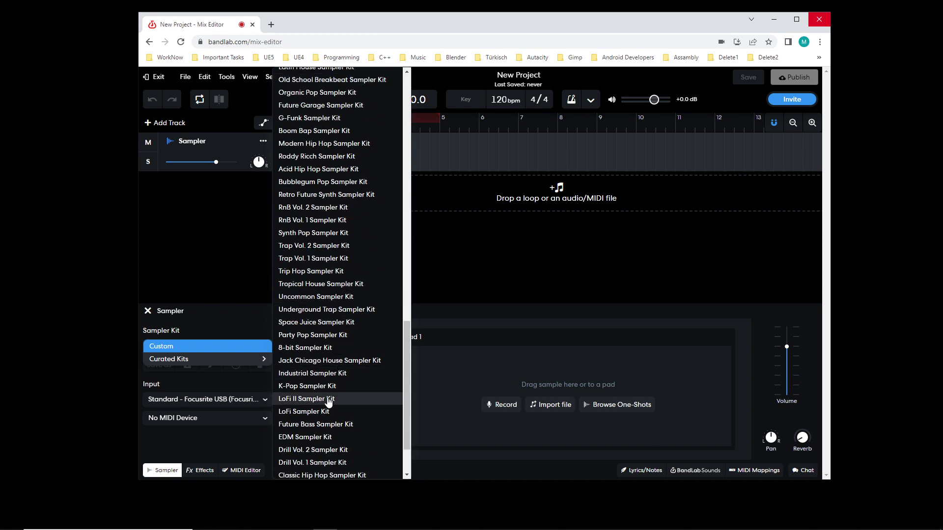
left_click(334, 208)
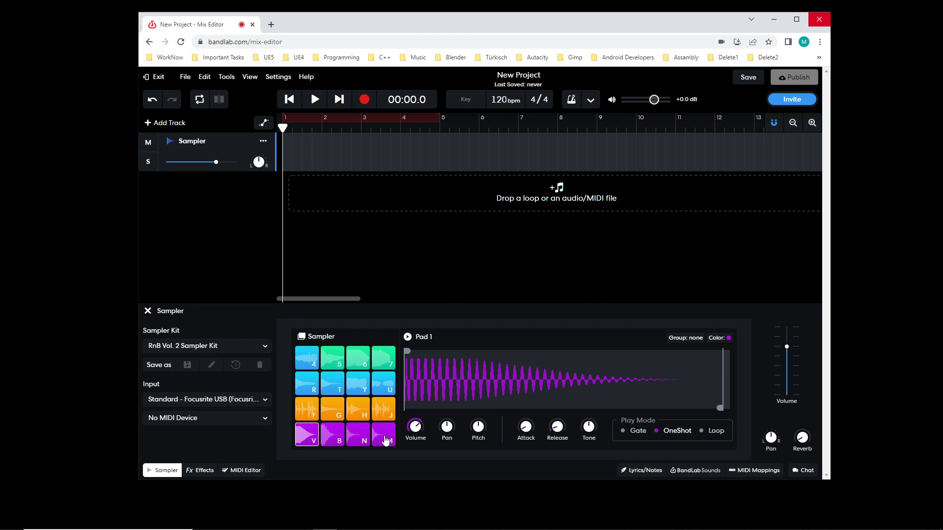
left_click(314, 362)
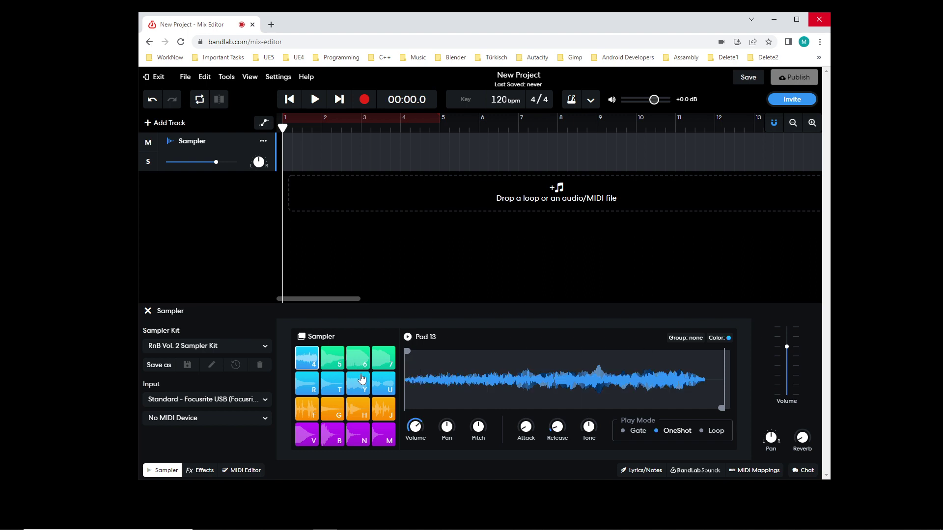
left_click(334, 363)
left_click(378, 362)
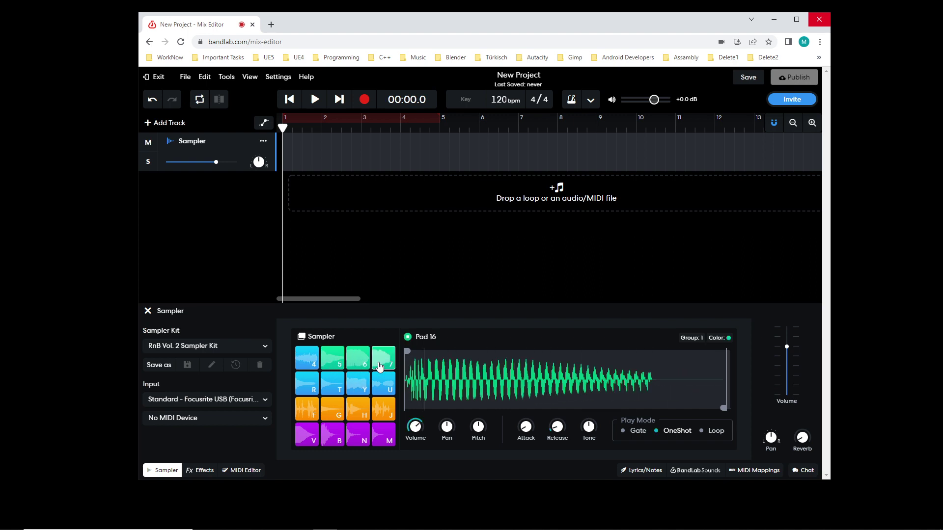
left_click(384, 387)
left_click(329, 391)
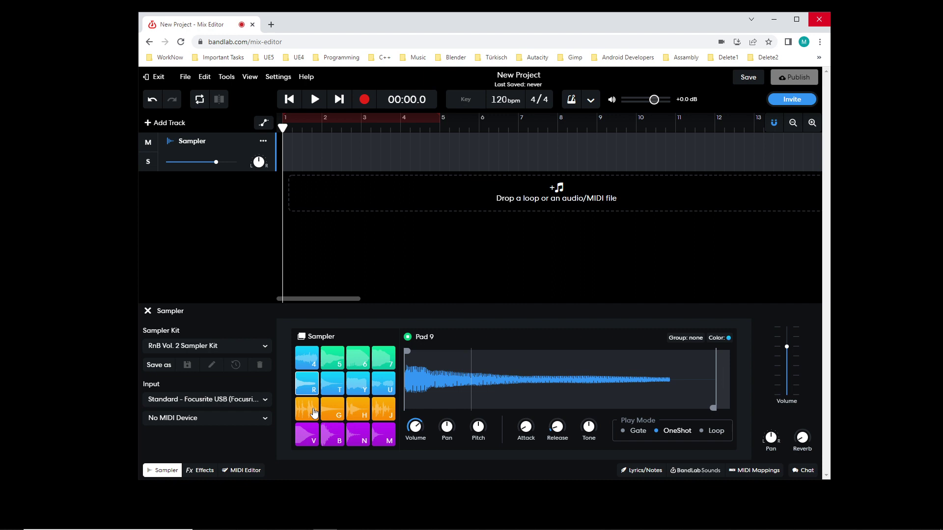
left_click(332, 413)
left_click(358, 412)
left_click(385, 415)
left_click(384, 435)
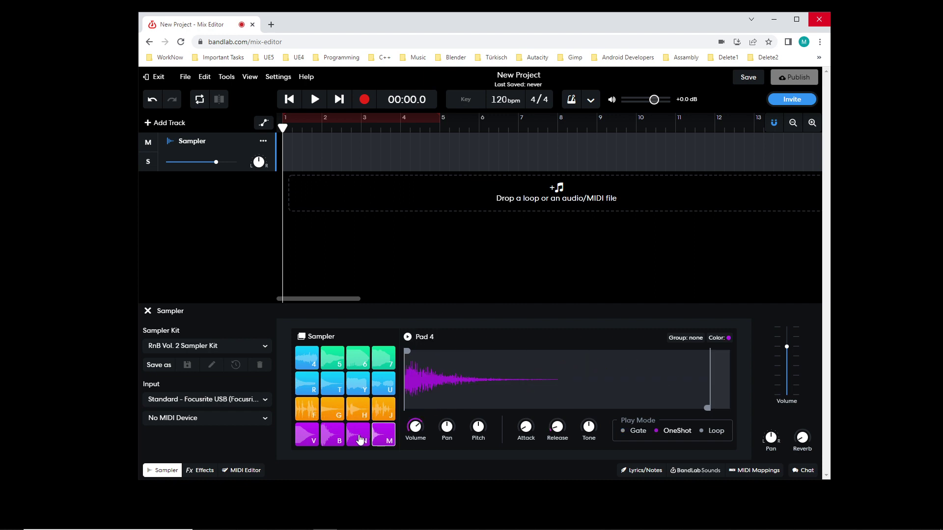
left_click(358, 435)
left_click(306, 434)
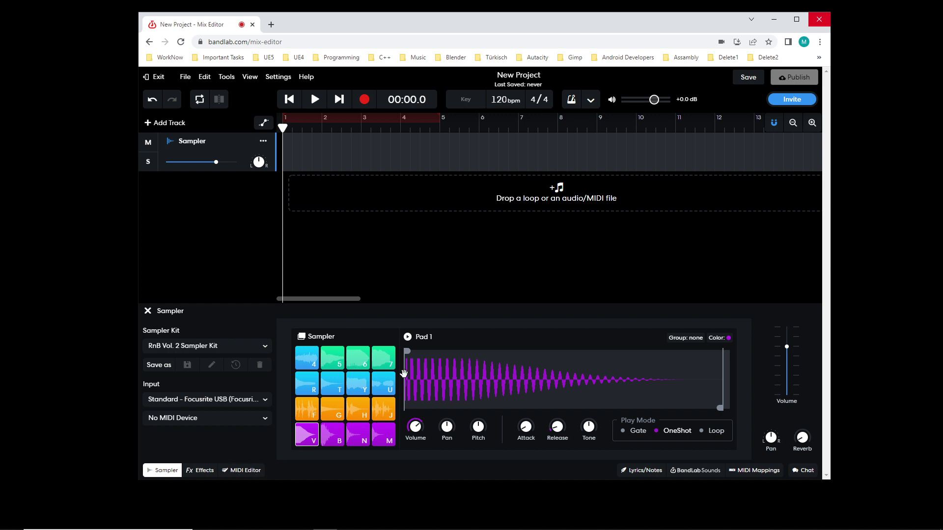
left_click_drag(311, 365, 294, 159)
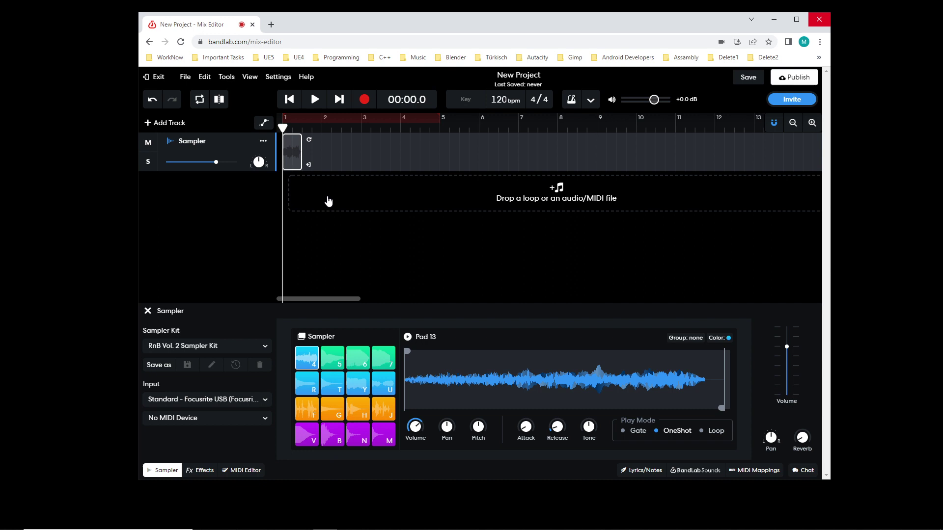
left_click(317, 101)
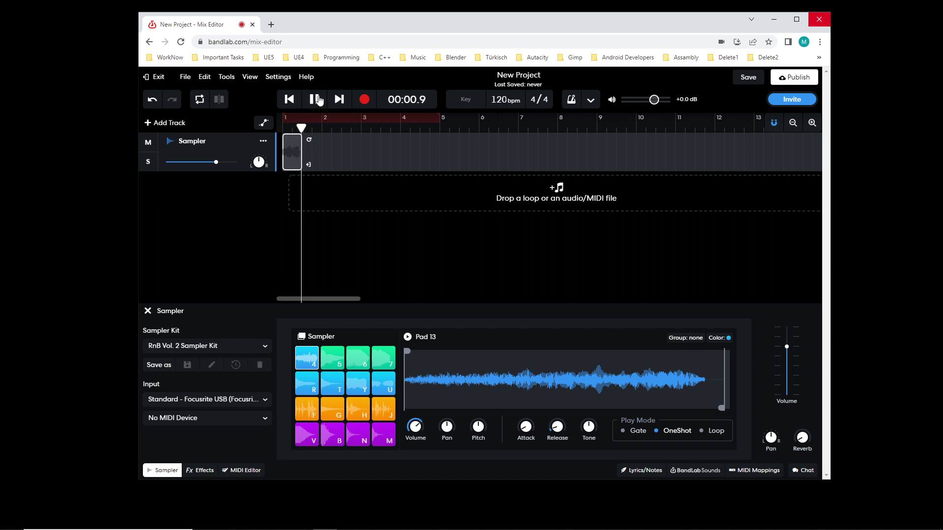
left_click(315, 100)
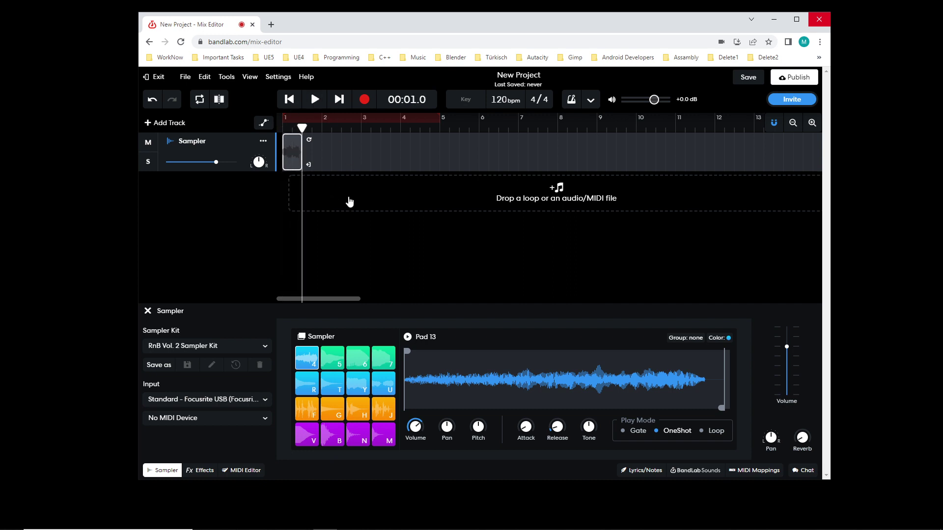
key("Delete")
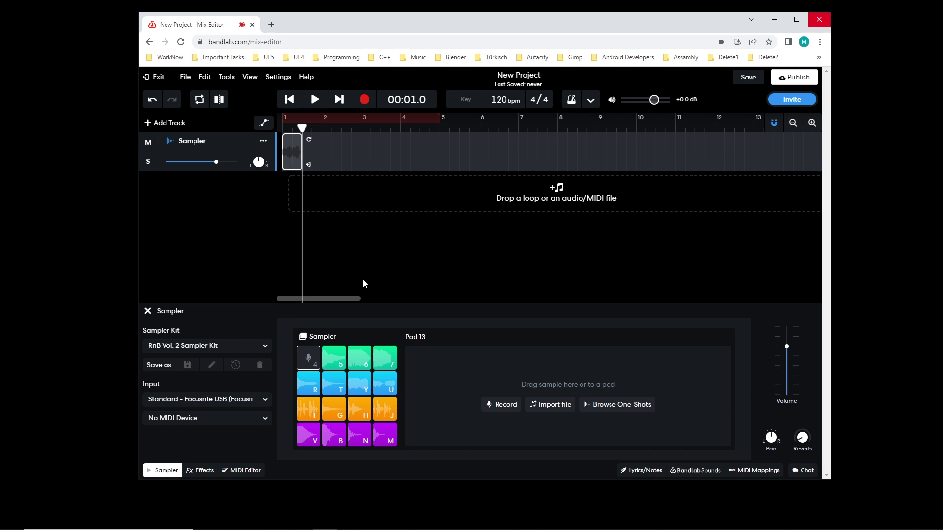
key("ctrl+z")
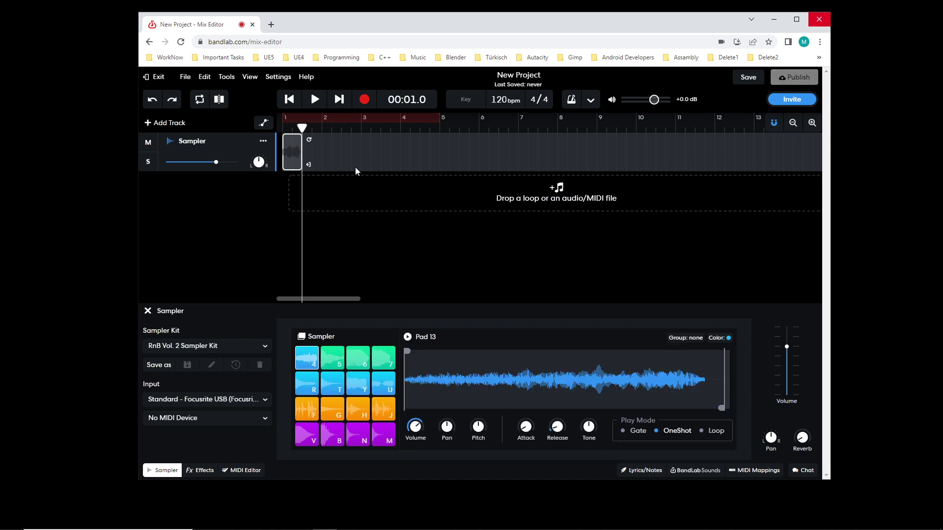
key("space")
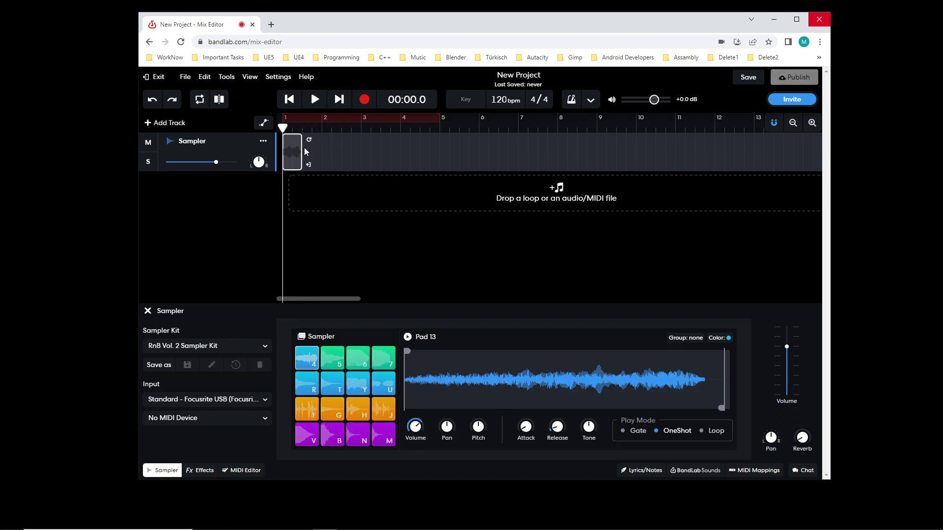
key("Delete")
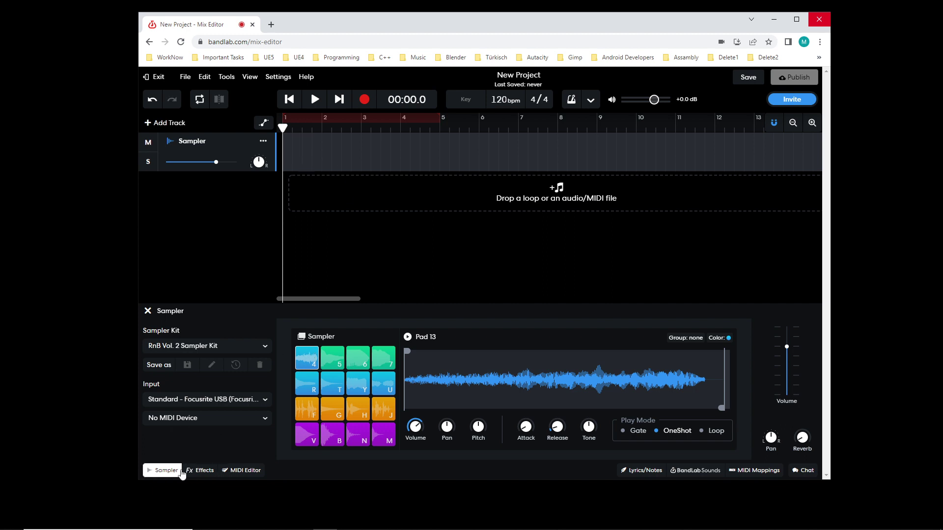
left_click(240, 472)
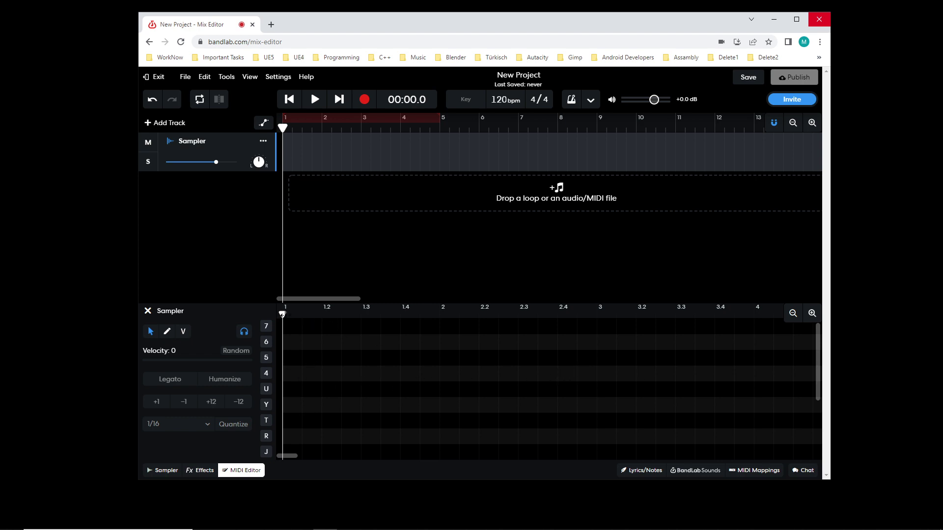
mouse_move(282, 315)
left_mouse_down()
mouse_move(339, 315)
mouse_move(273, 302)
left_mouse_up()
left_click(160, 470)
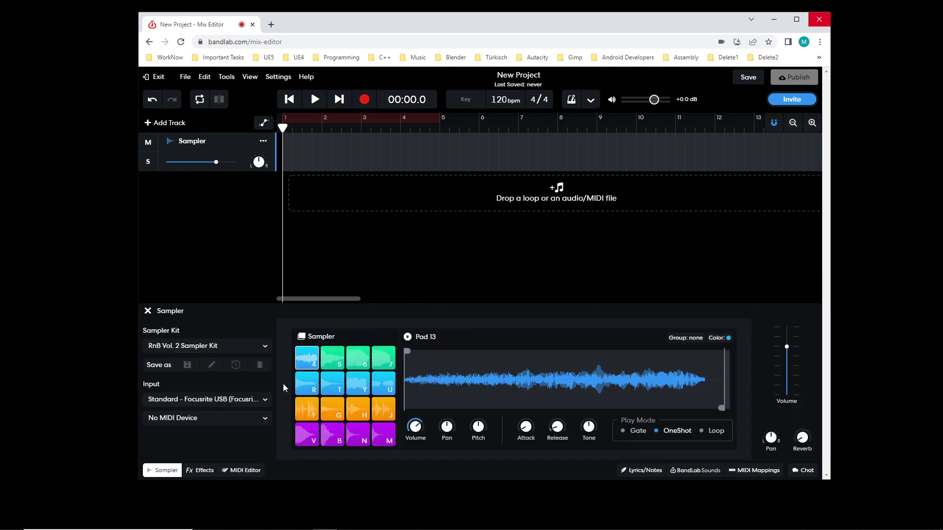
left_click(217, 347)
mouse_move(211, 359)
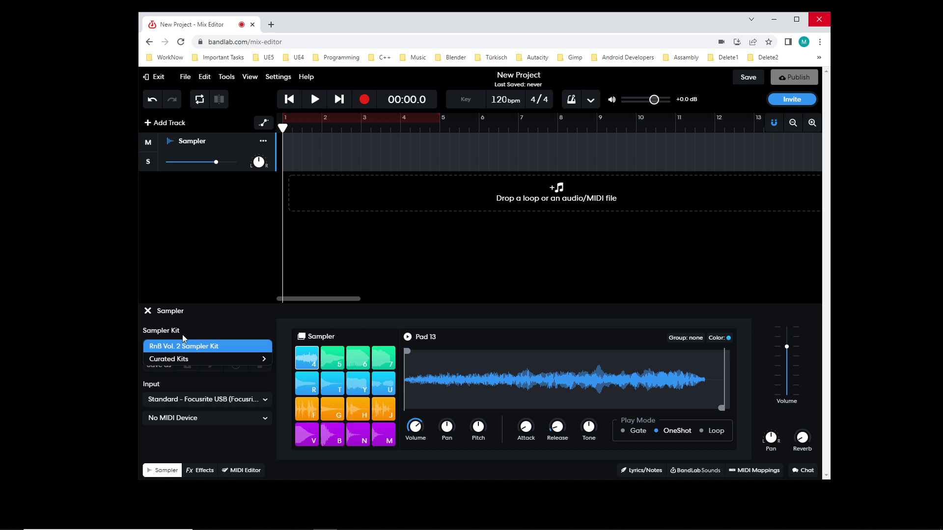
left_click(199, 328)
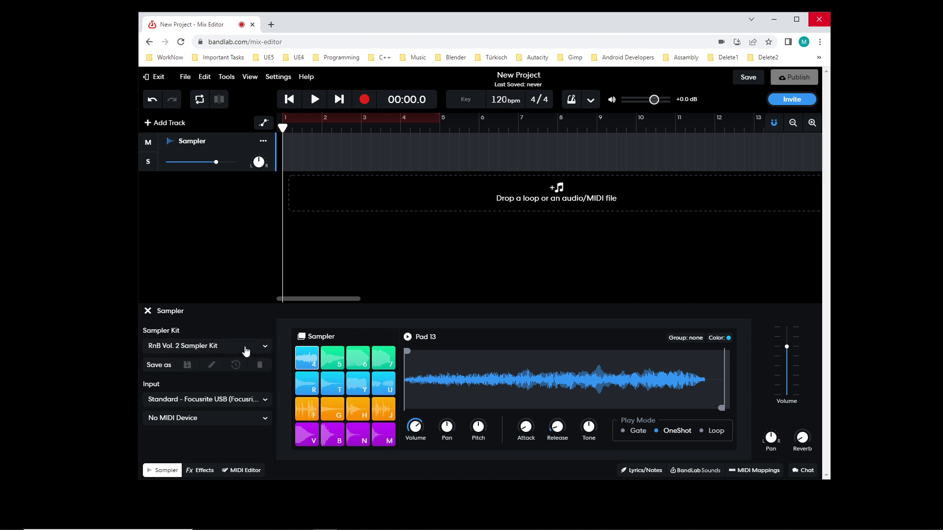
left_click(261, 351)
mouse_move(216, 361)
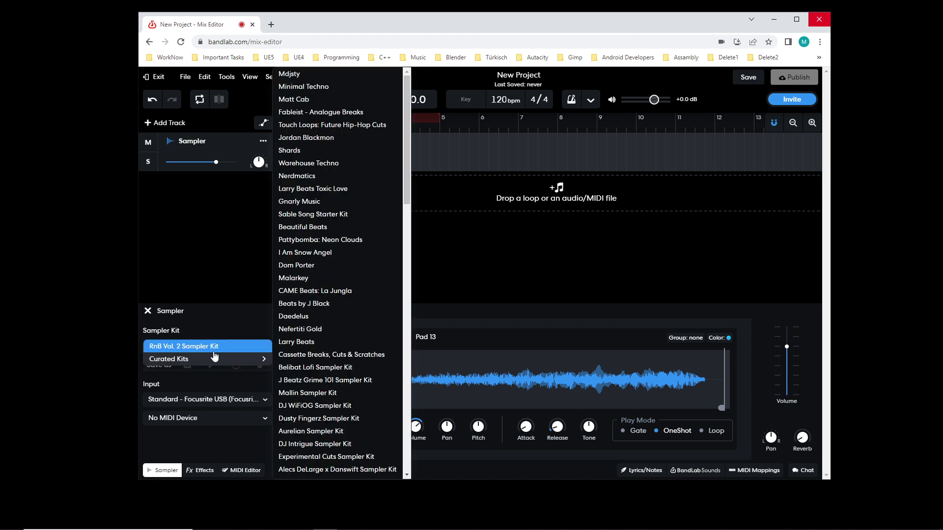
left_click(250, 332)
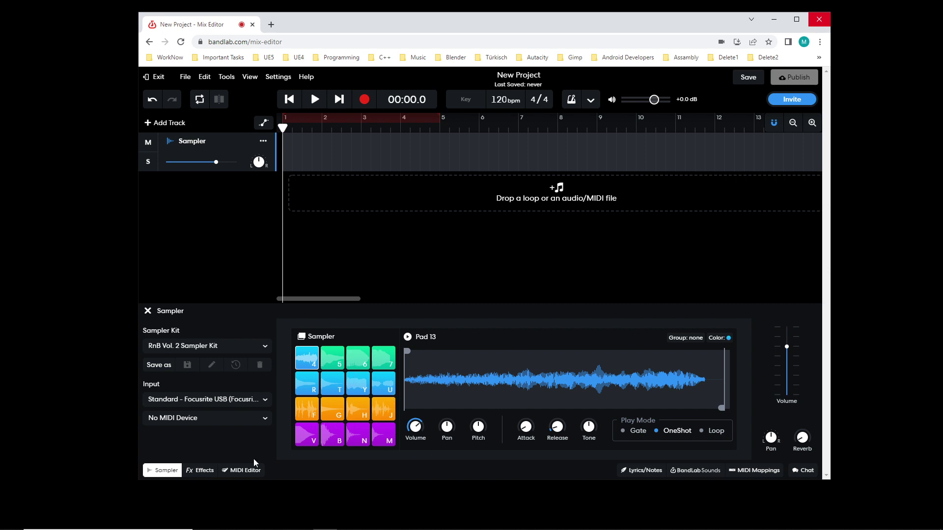
- In the MIDI Editor, preview the pad sounds on rows 5, 6, 7 and M
left_click(246, 471)
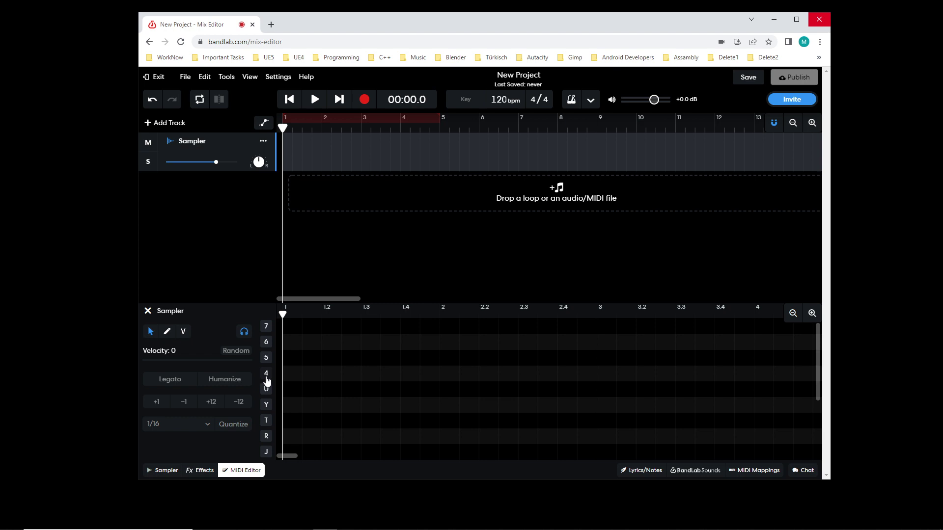
left_click(266, 358)
left_click(266, 342)
left_click(266, 326)
scroll(268, 447, "down", 3)
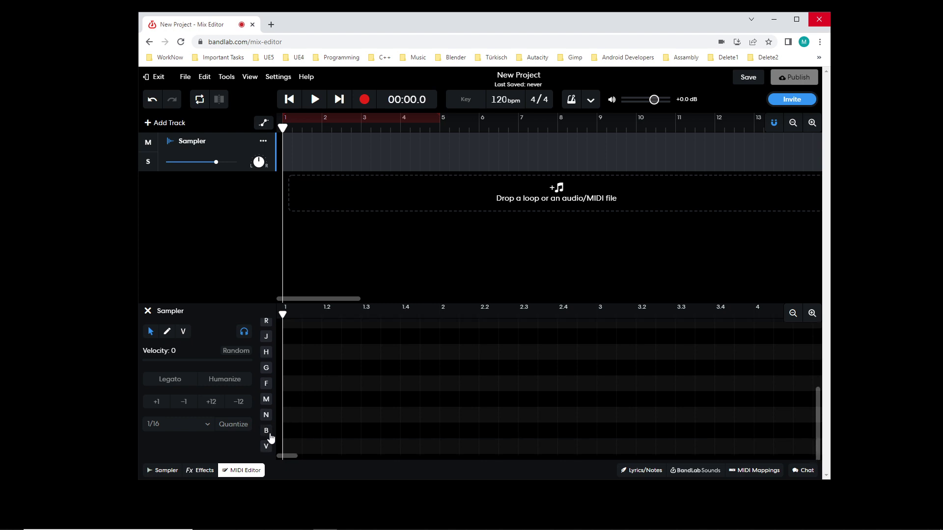
left_click(266, 400)
- Add a V note at the start of bar 1 and preview row N
left_click(291, 447)
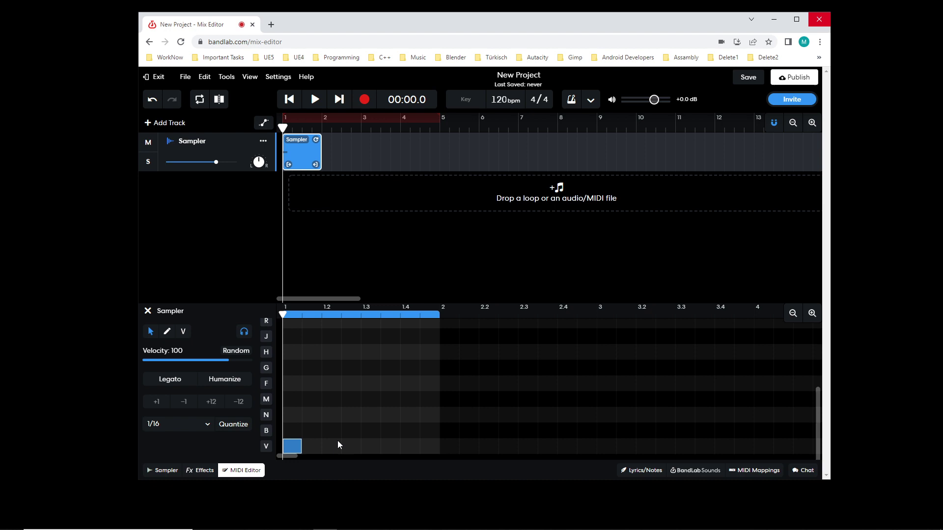
left_click(266, 416)
left_click(266, 417)
left_click(267, 416)
- Add eight evenly spaced N notes, four in bar 1 and four in bar 2
left_click(317, 418)
left_click(355, 417)
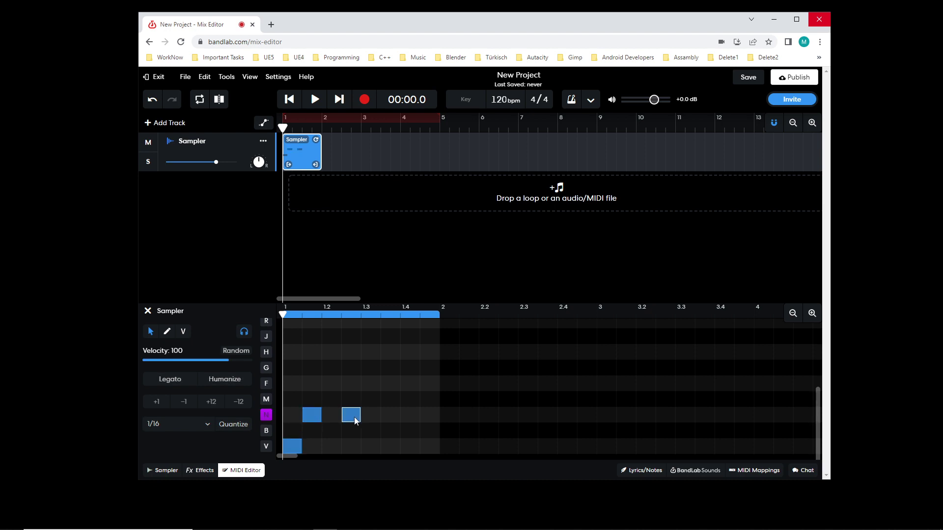
left_click(390, 417)
left_click(428, 417)
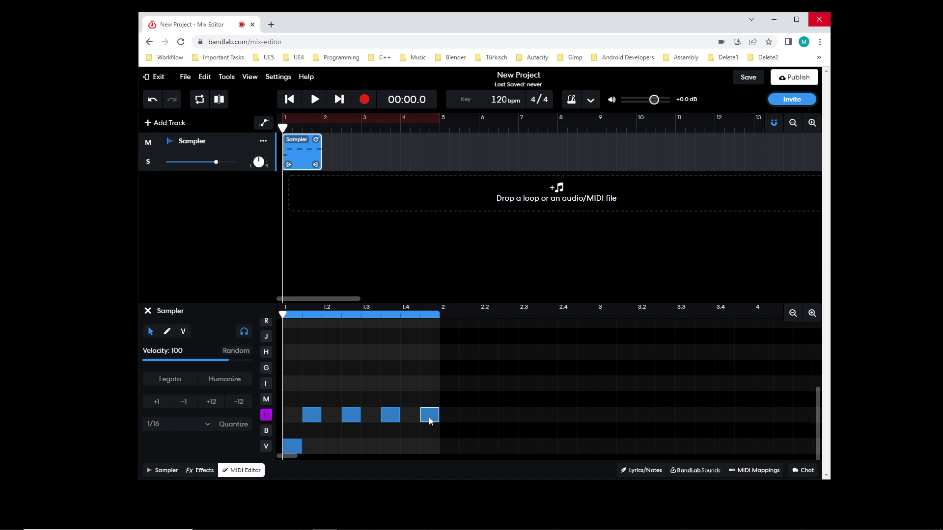
left_click(474, 417)
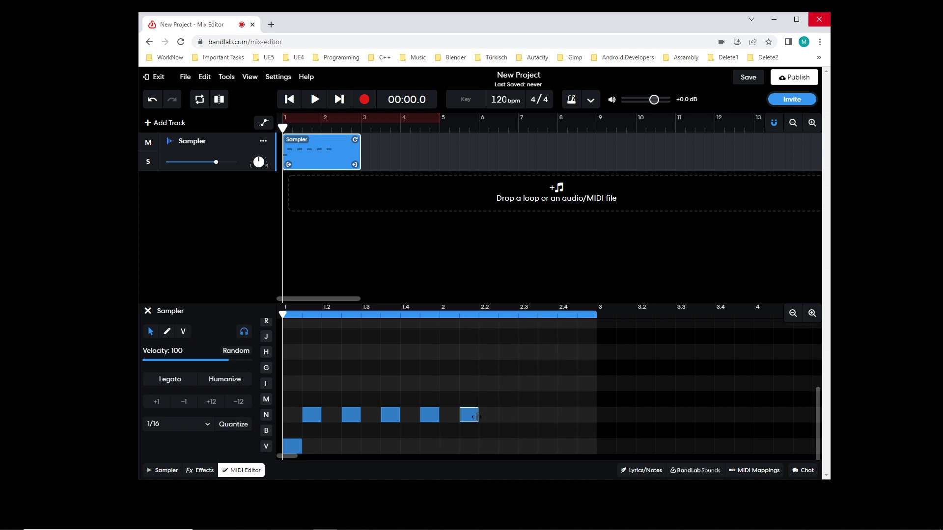
left_click(512, 419)
left_click(546, 418)
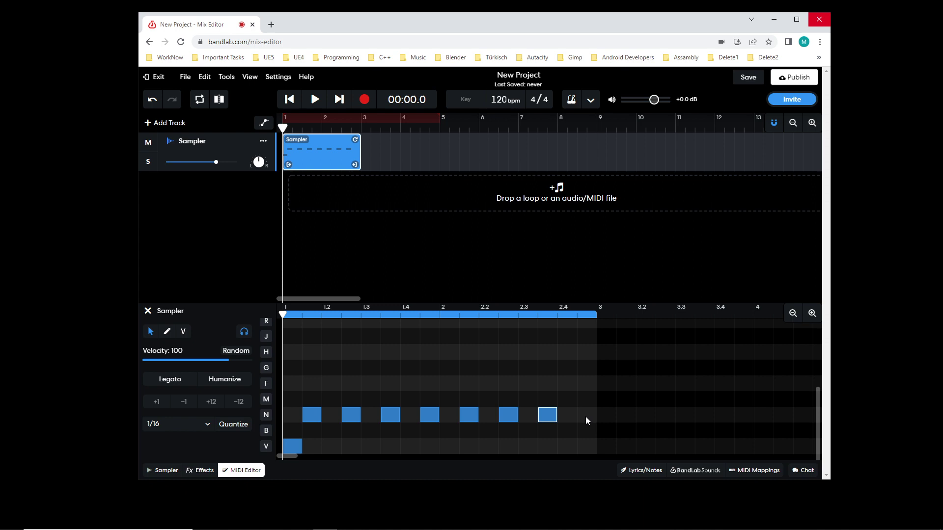
left_click(585, 417)
- Listen to the beat from the start and add a V-row note at beat 2
left_click(315, 99)
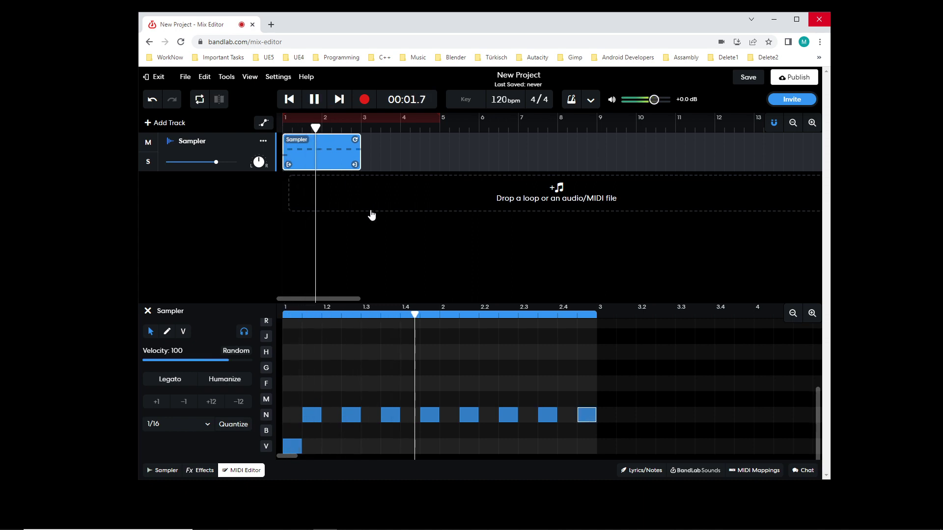
left_click(315, 100)
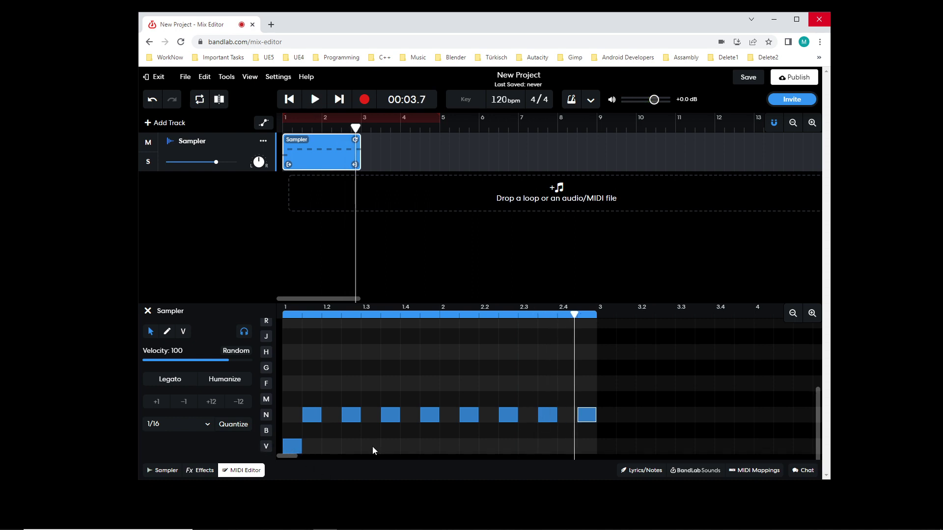
left_click_drag(574, 321, 271, 328)
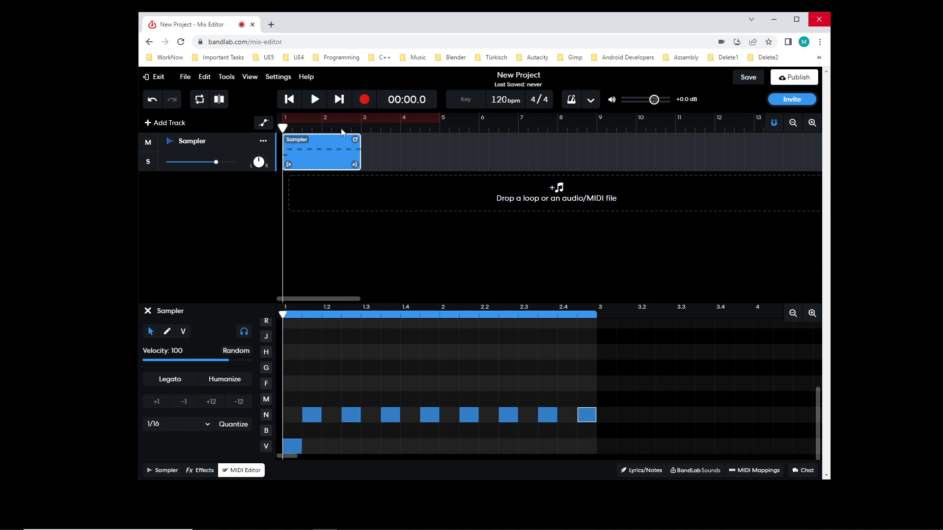
left_click(315, 100)
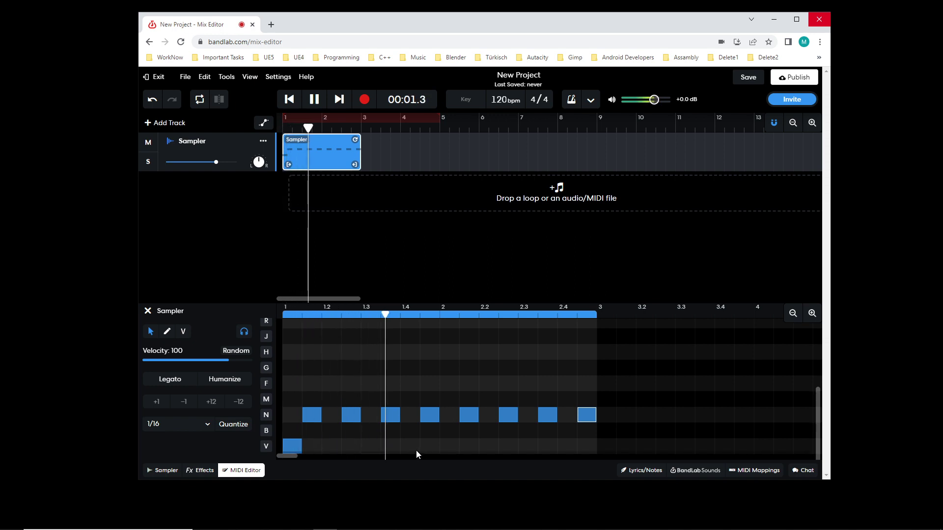
left_click(432, 448)
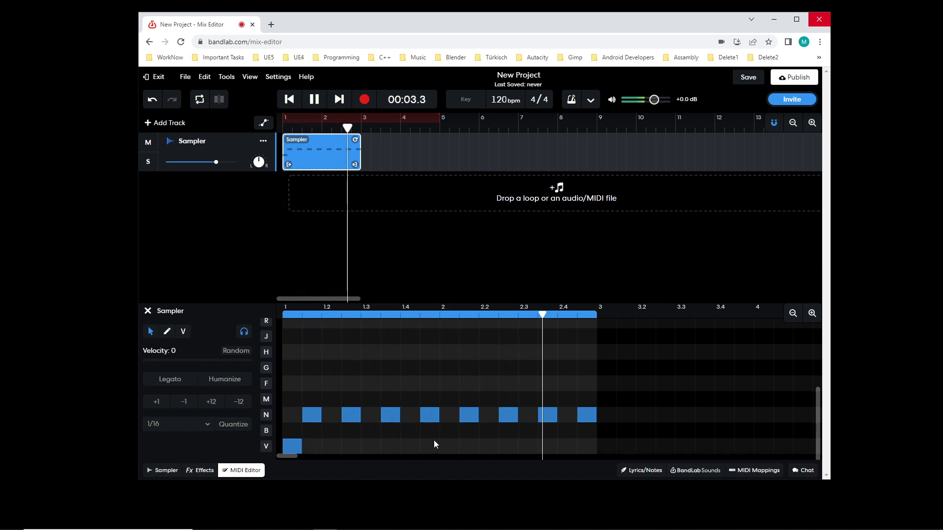
left_click(315, 101)
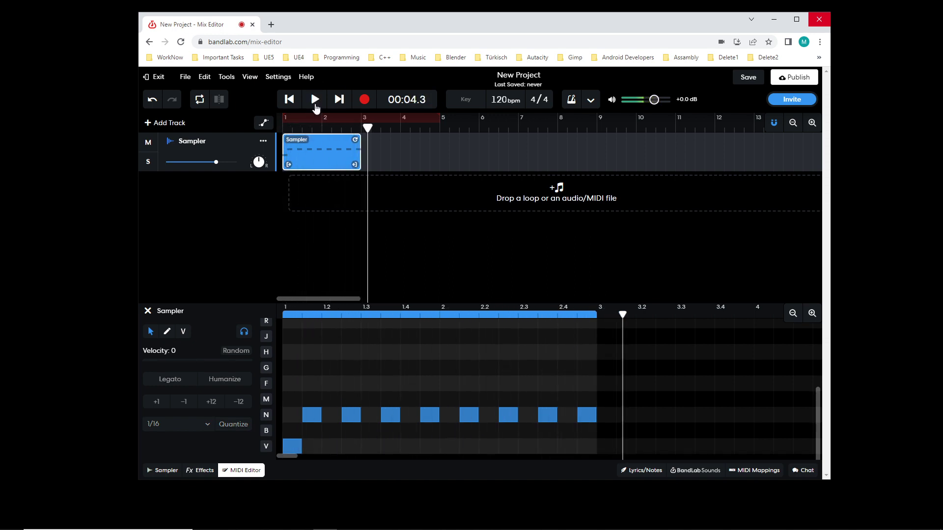
left_click(450, 447)
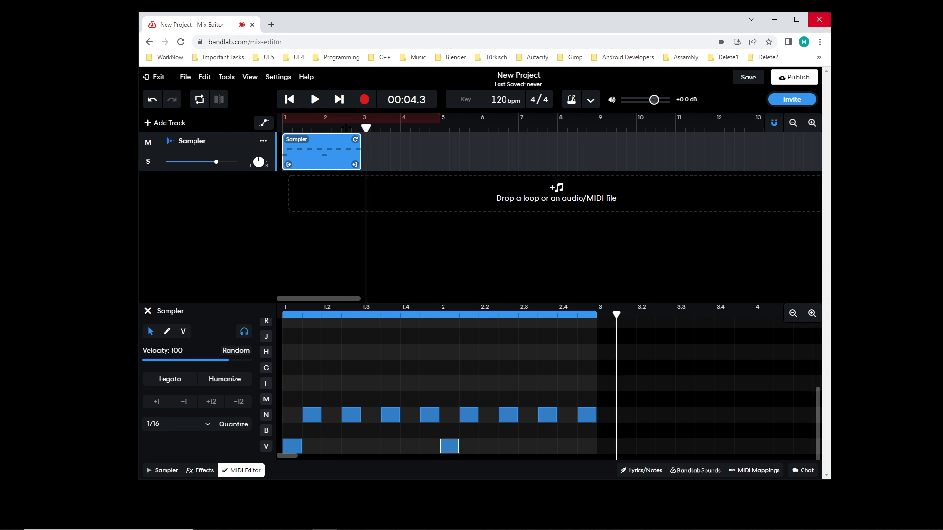
key("Home")
left_click(315, 100)
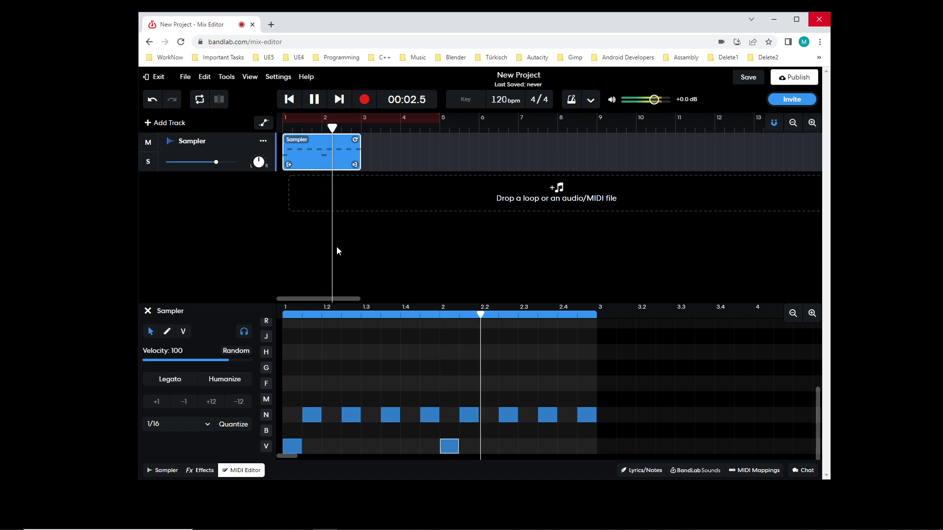
left_click(321, 99)
- Add four more N-row notes up to beat 4 and a V-row note at beat 3, then play
double_click(625, 416)
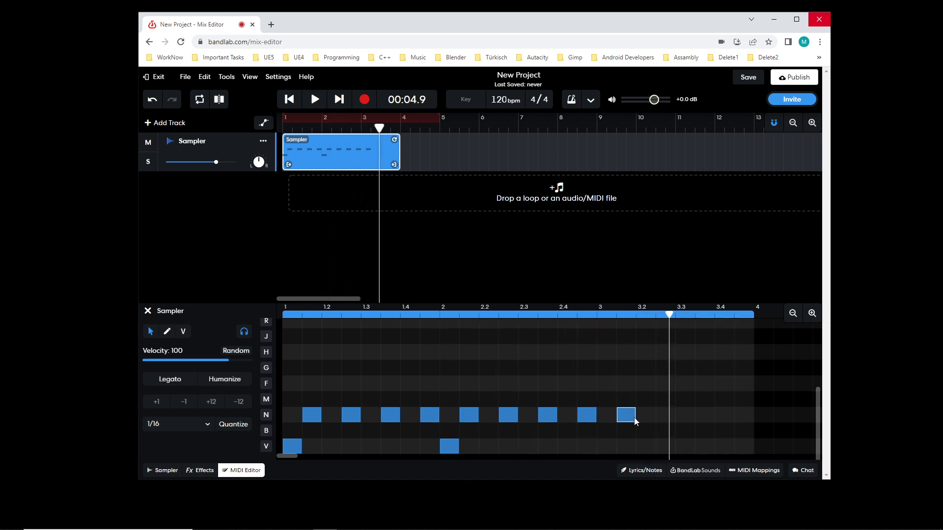
double_click(664, 417)
double_click(703, 417)
double_click(743, 417)
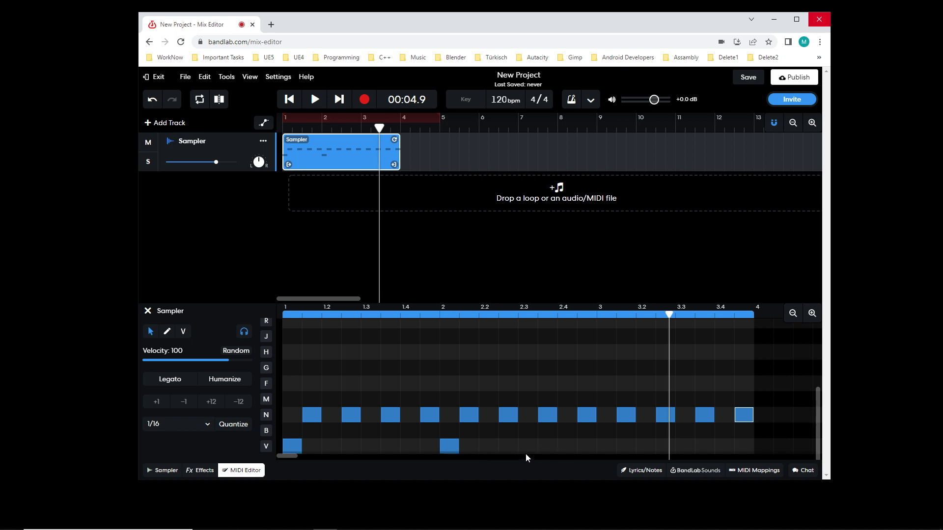
left_click(585, 450)
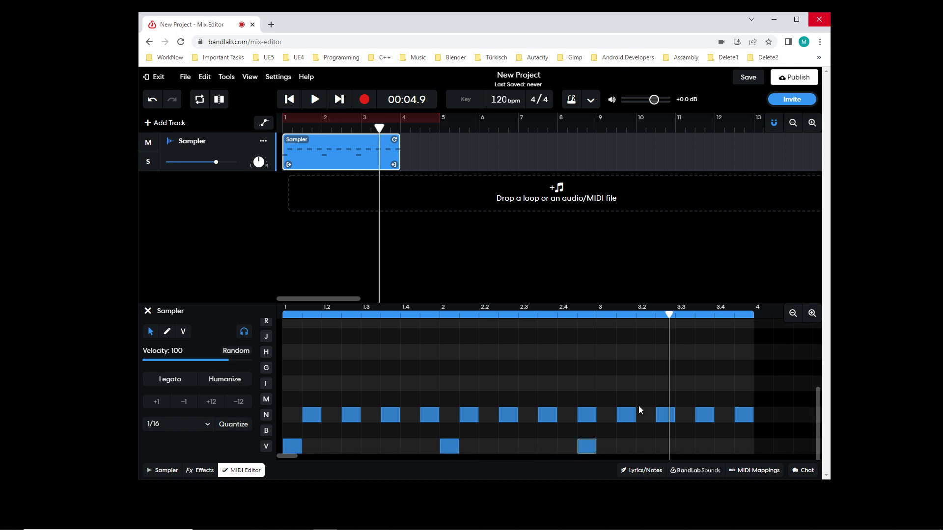
key("Return")
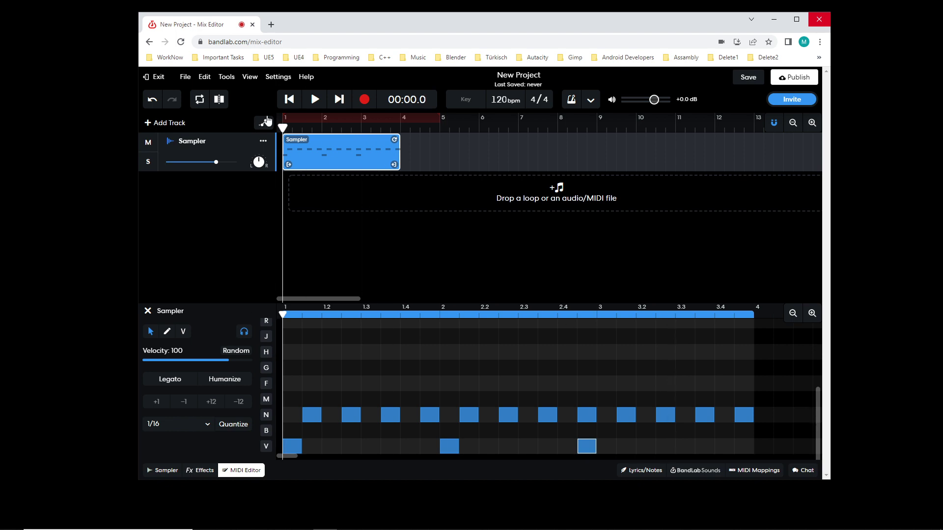
left_click(312, 101)
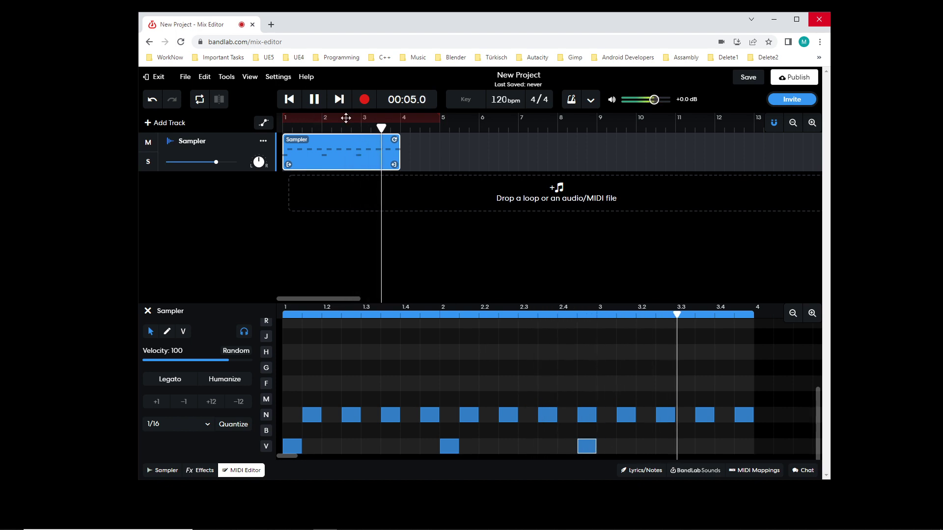
- Stop playback and shift the beat-3 V-row note one 1/16 step later
left_click(316, 99)
left_click(588, 447)
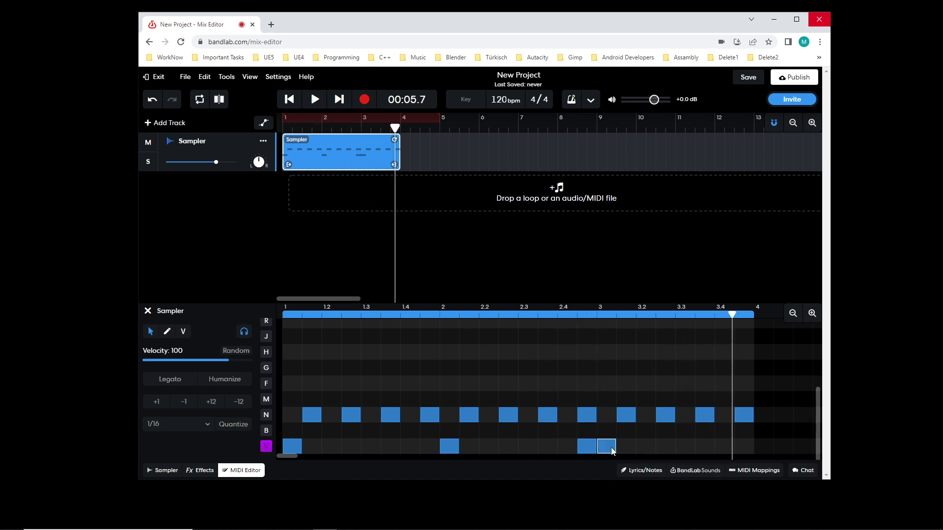
left_click_drag(588, 447, 607, 448)
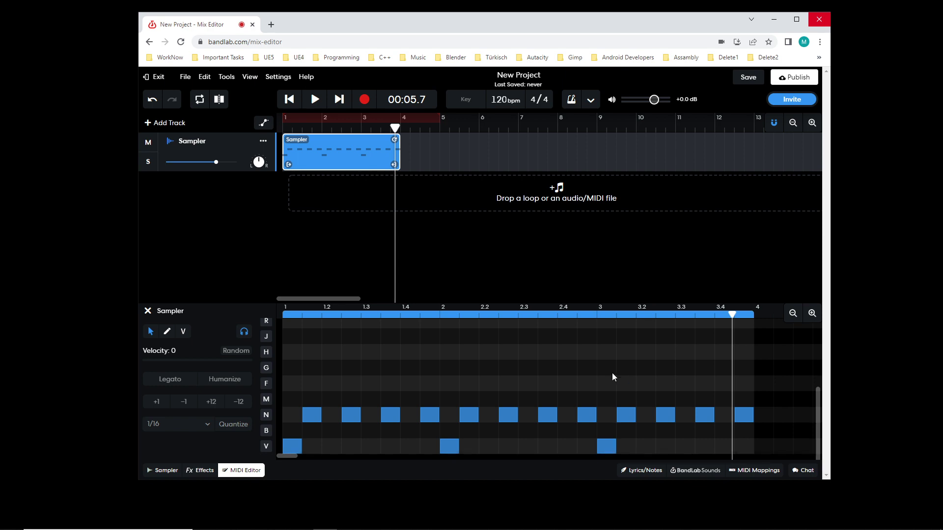
- Play the loop to check the change, then bring the playhead back to the start
key("Return")
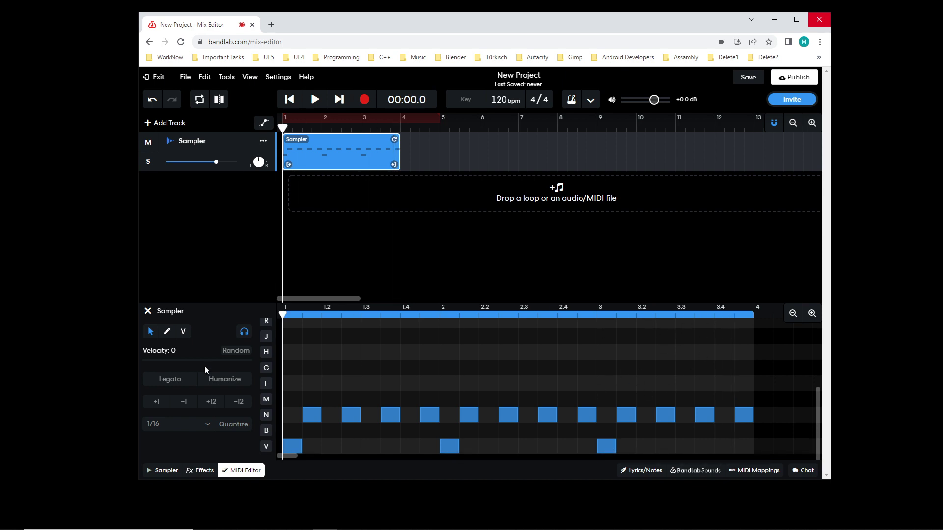
key("space")
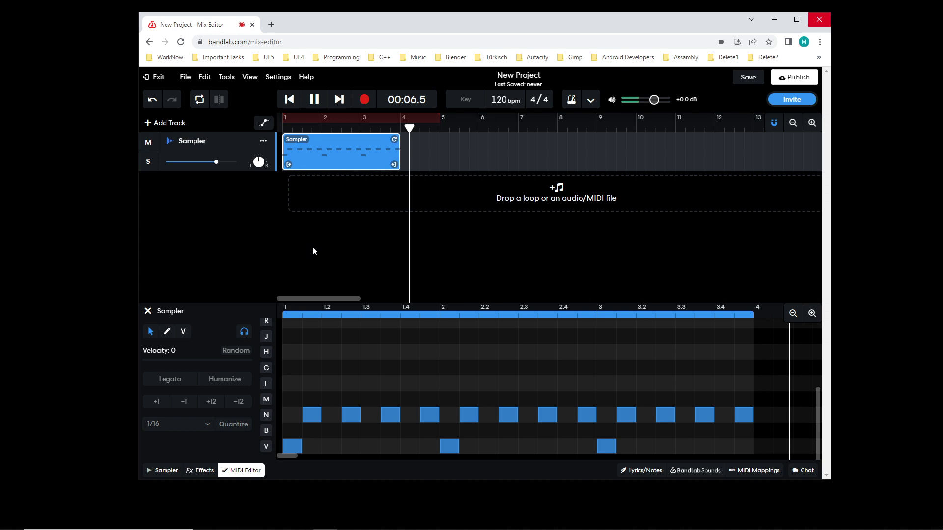
key("space")
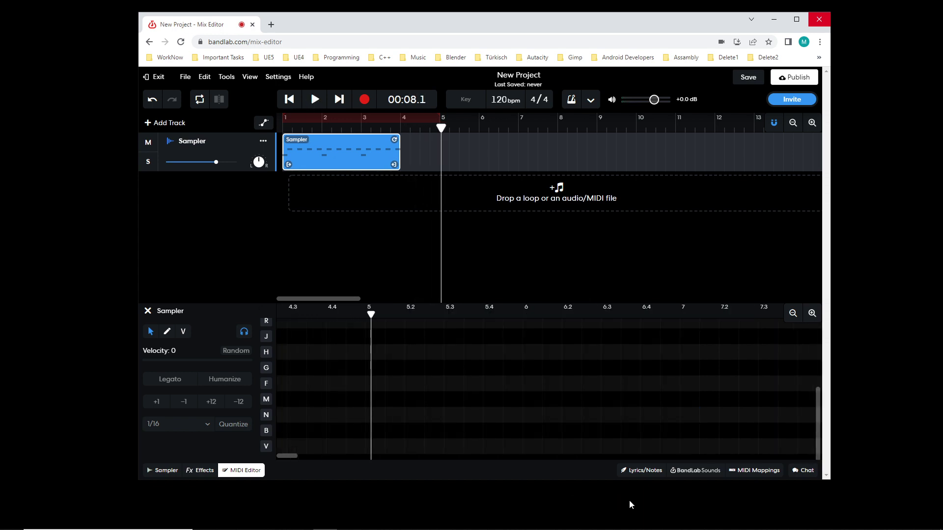
left_click_drag(290, 457, 264, 456)
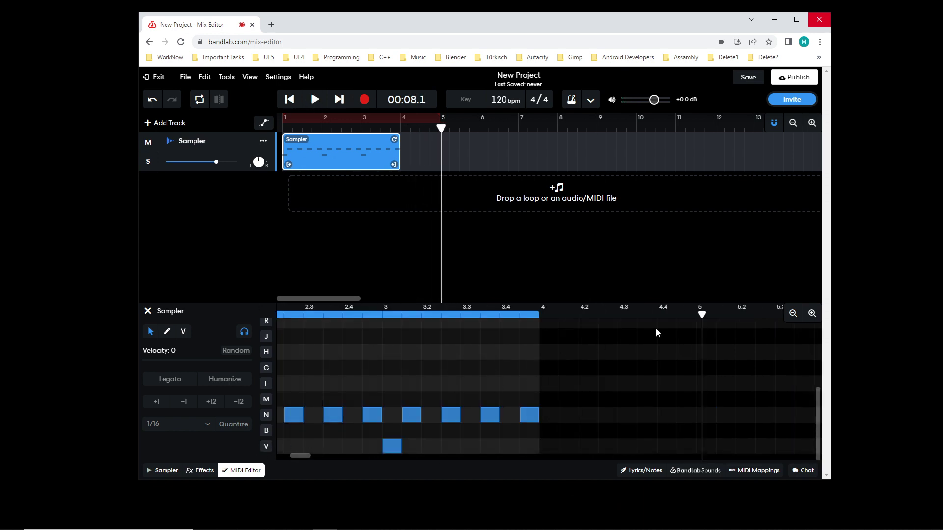
key("Left")
key("Left")
key("Left")
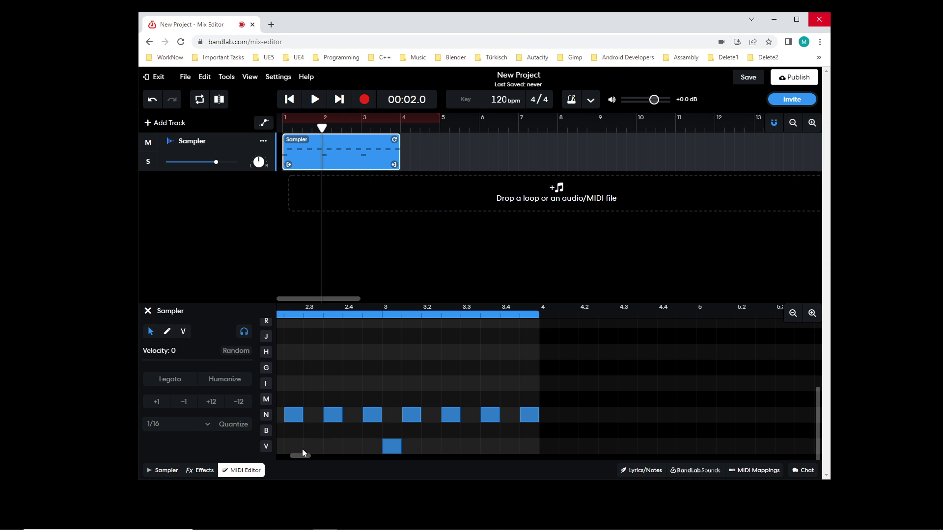
left_click_drag(302, 450, 287, 454)
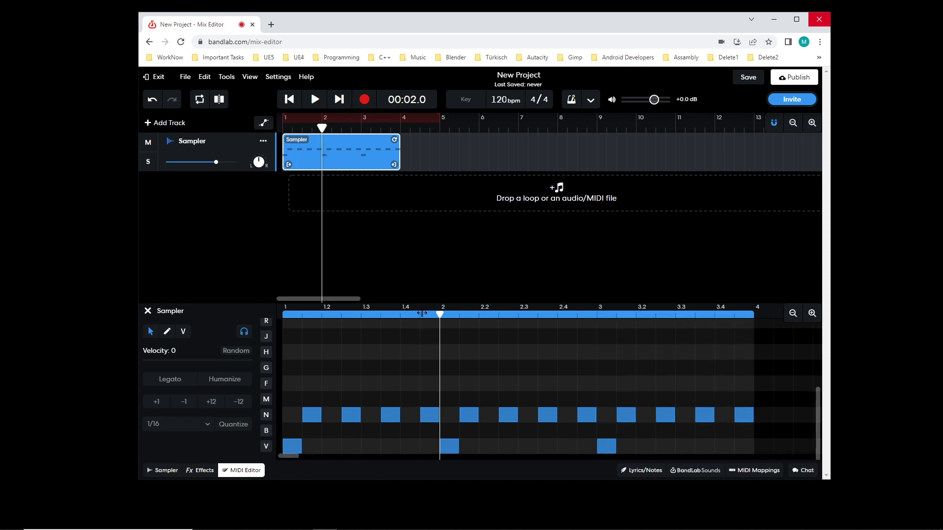
key("Left")
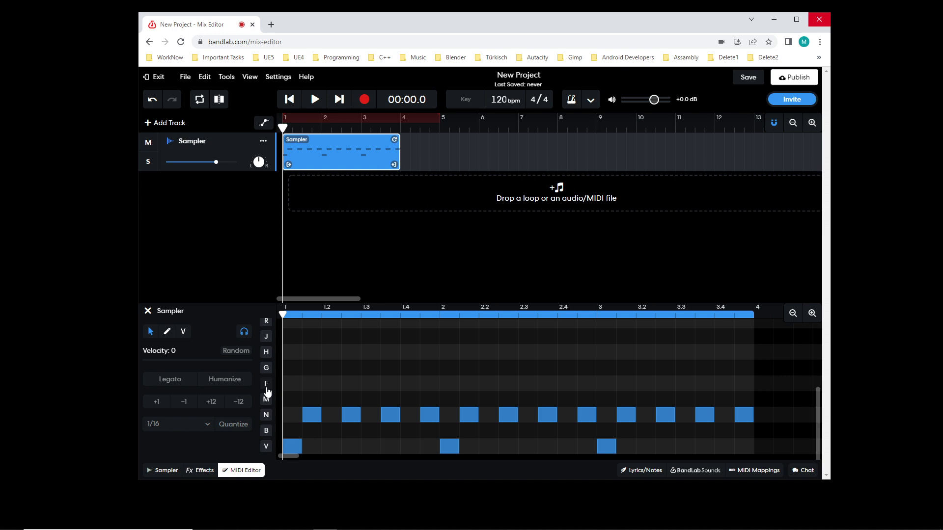
key("space")
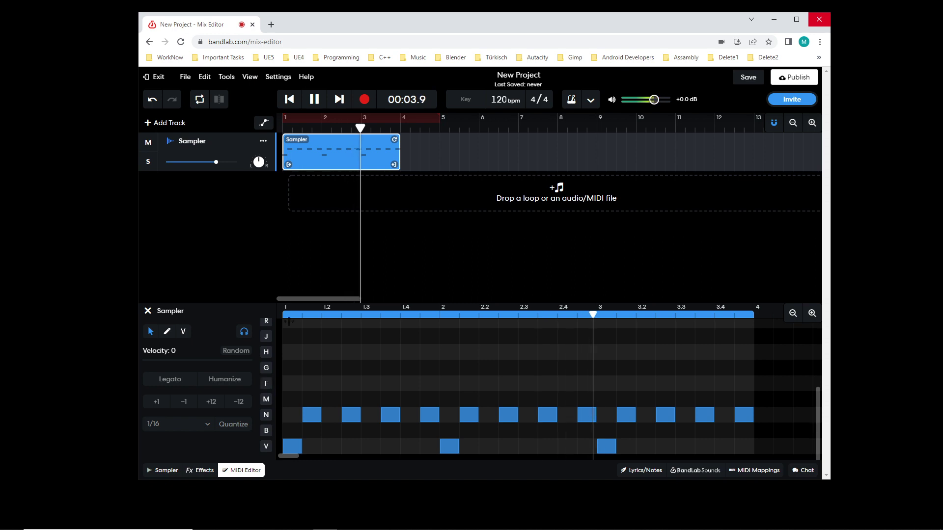
left_click(315, 99)
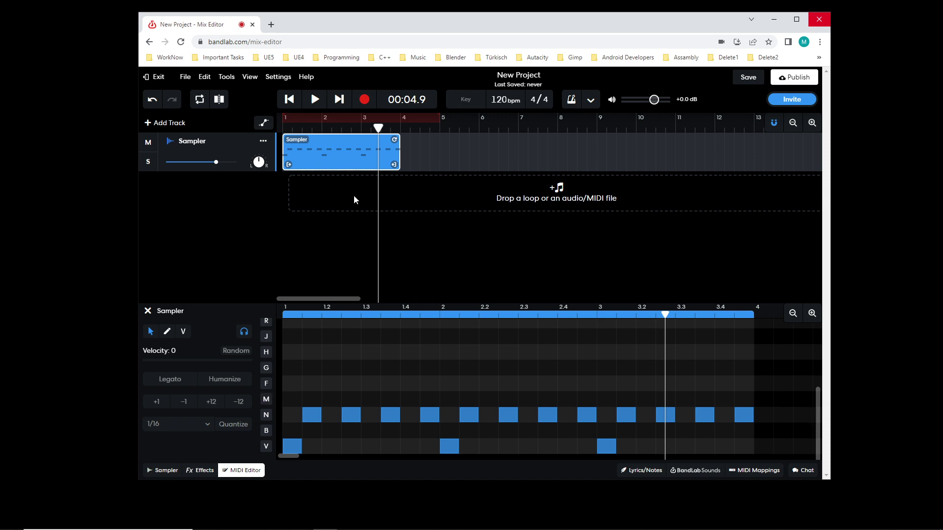
left_click_drag(379, 128, 245, 145)
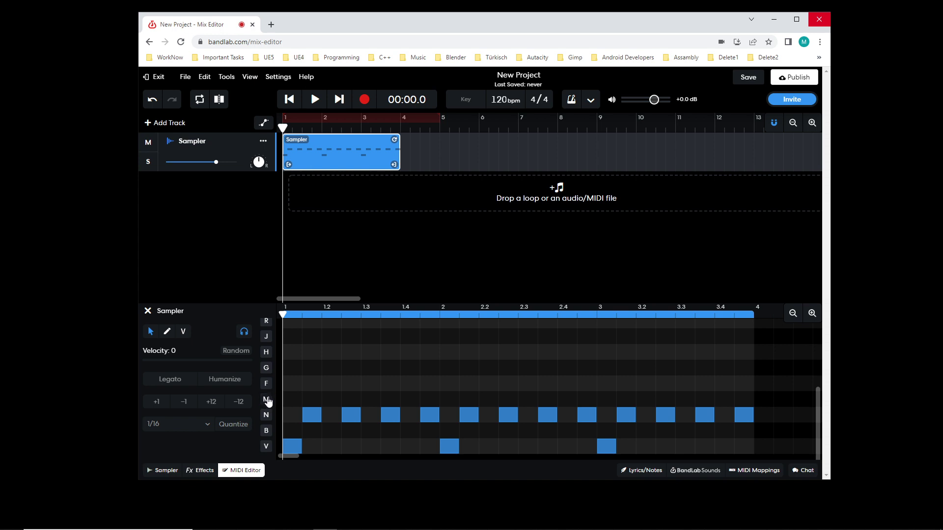
key("space")
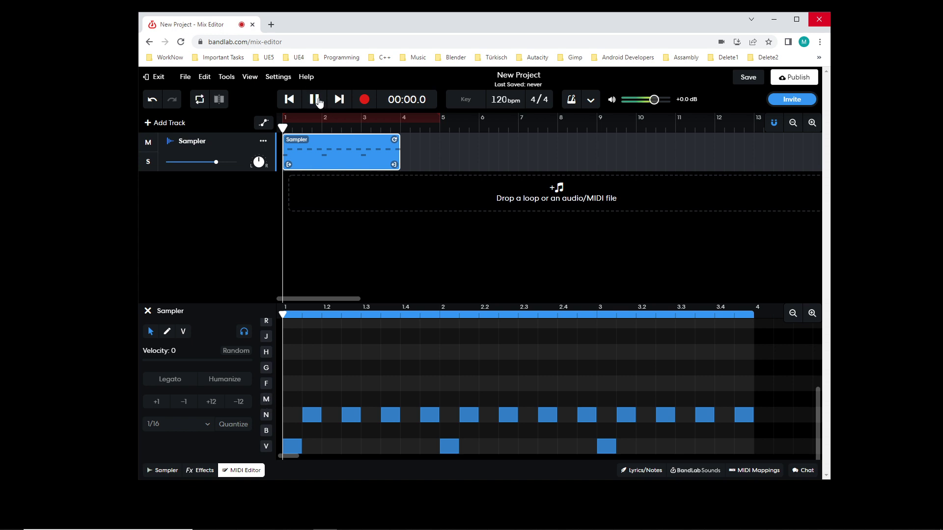
left_click(267, 401)
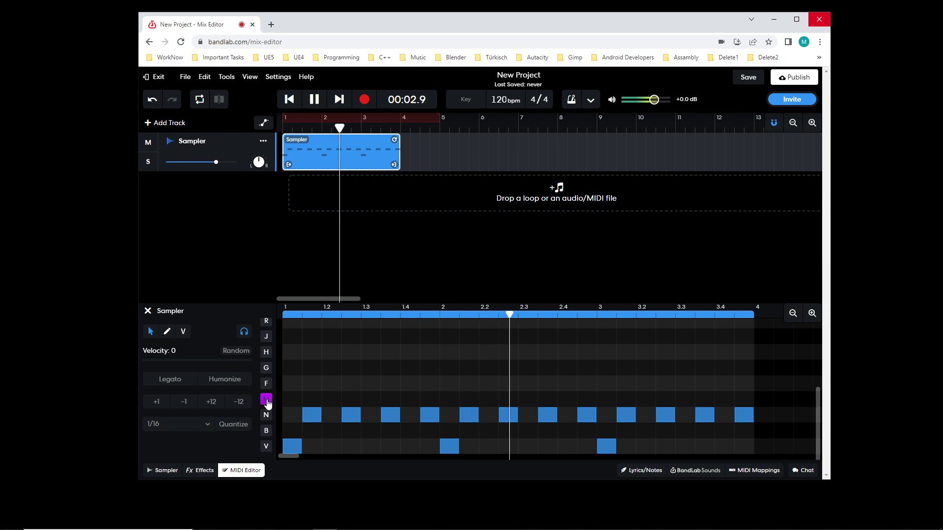
left_click(268, 401)
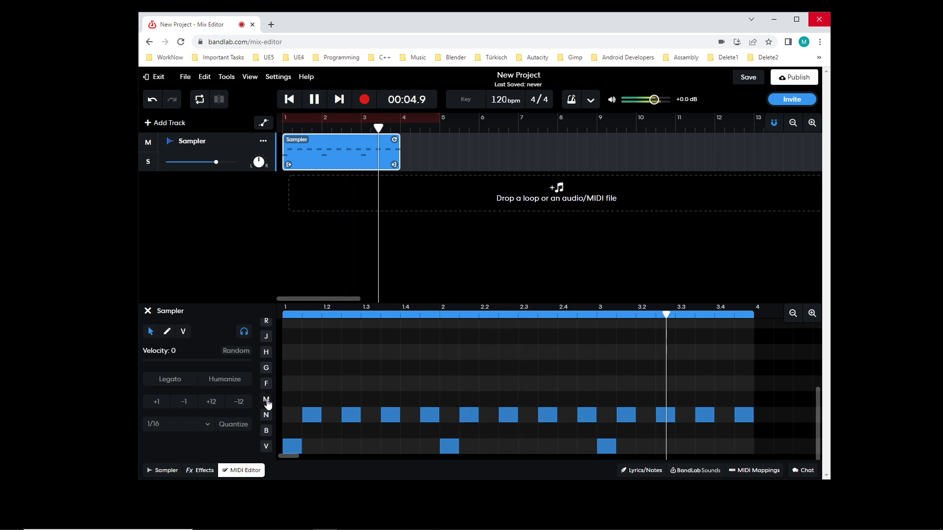
left_click(315, 100)
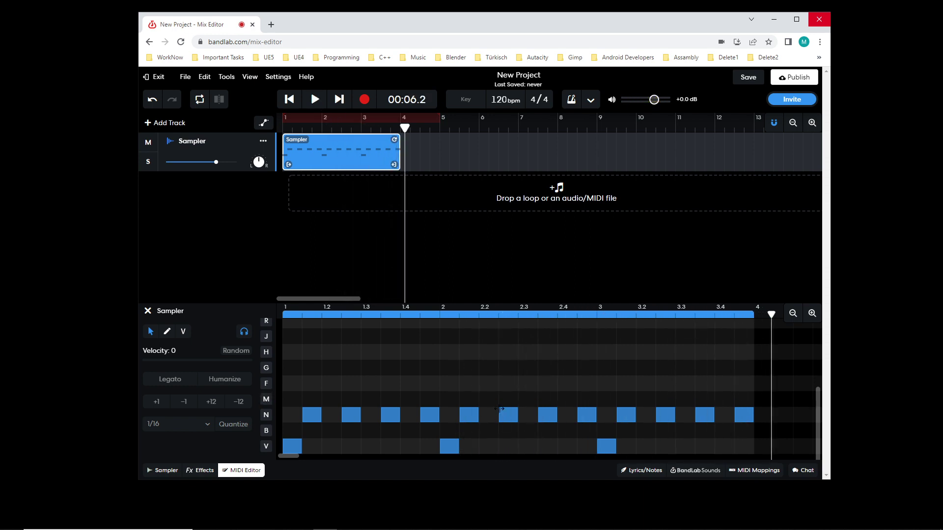
- Add four M-row notes, a pair at 2.3 and a pair at 3.4
left_click(523, 400)
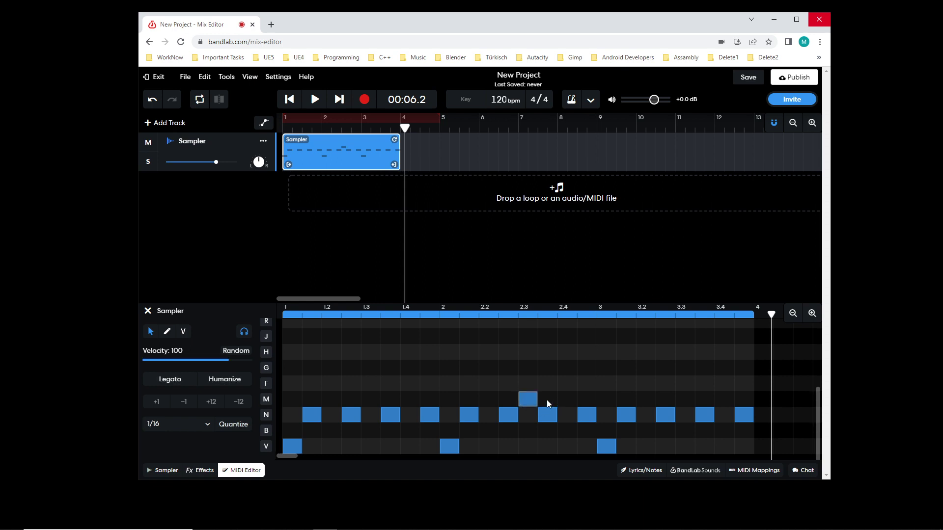
left_click(545, 401)
left_click(725, 400)
left_click(743, 399)
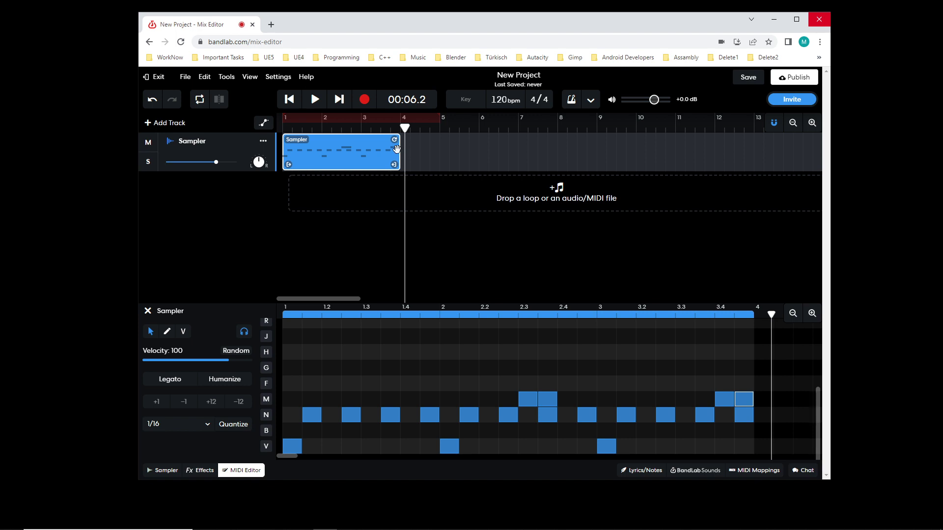
- Play and stop the beat, stretch the clip past bar 4, and rewind the playhead
key("Home")
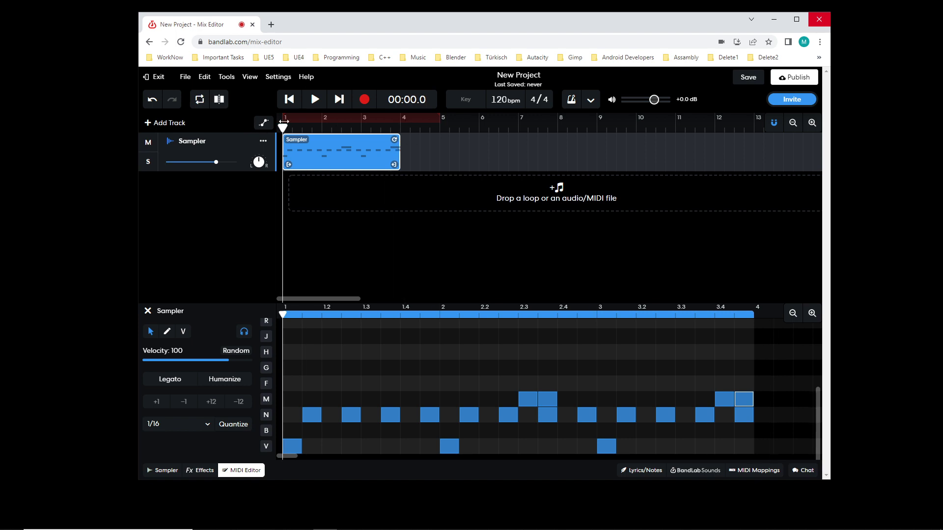
left_click(315, 100)
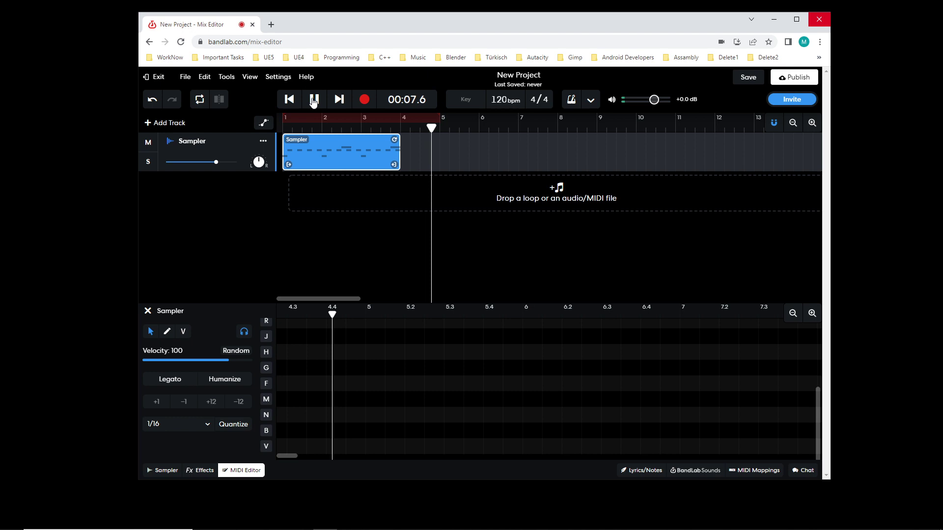
key("space")
left_click_drag(283, 456, 294, 455)
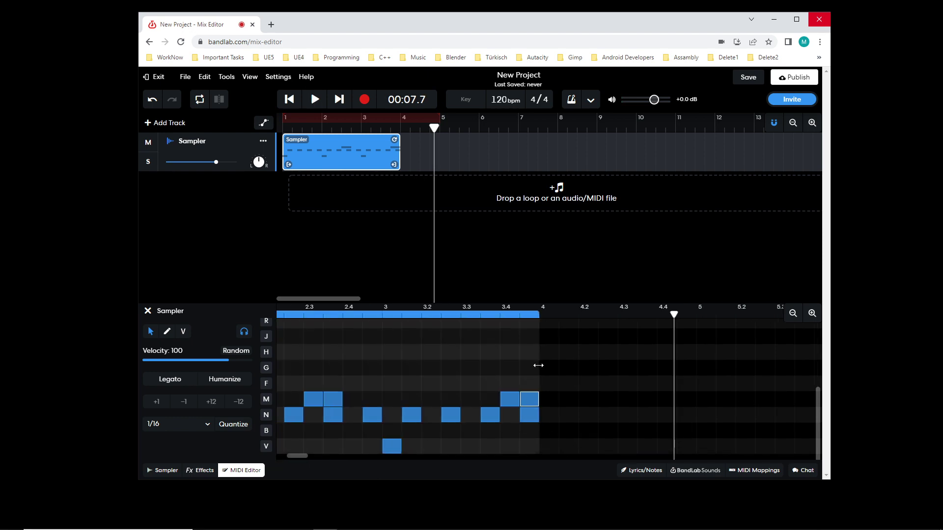
mouse_move(539, 365)
left_mouse_down()
mouse_move(637, 369)
mouse_move(544, 375)
left_mouse_up()
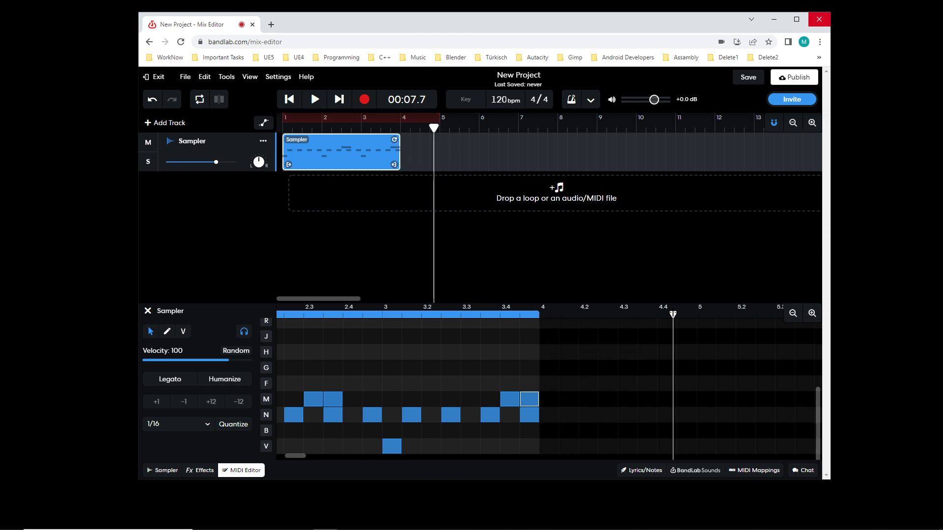
left_click_drag(303, 457, 297, 458)
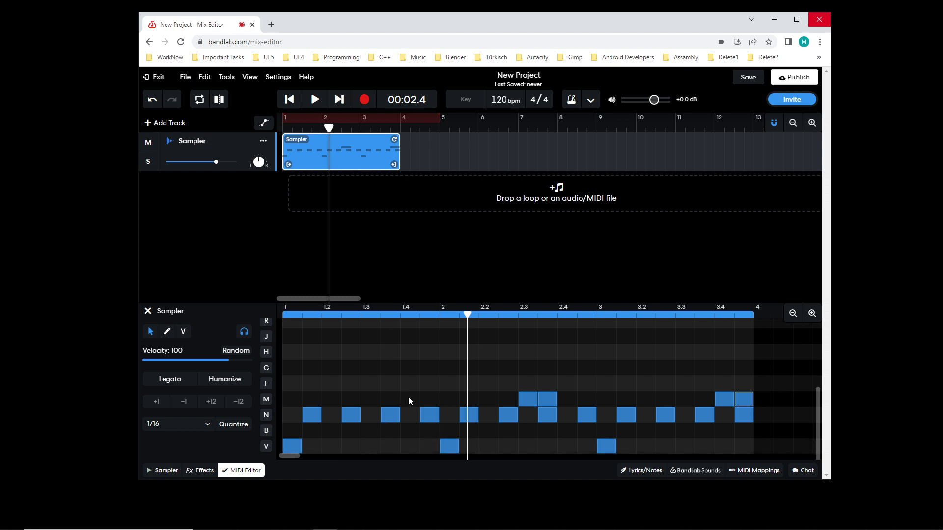
left_click_drag(329, 127, 275, 140)
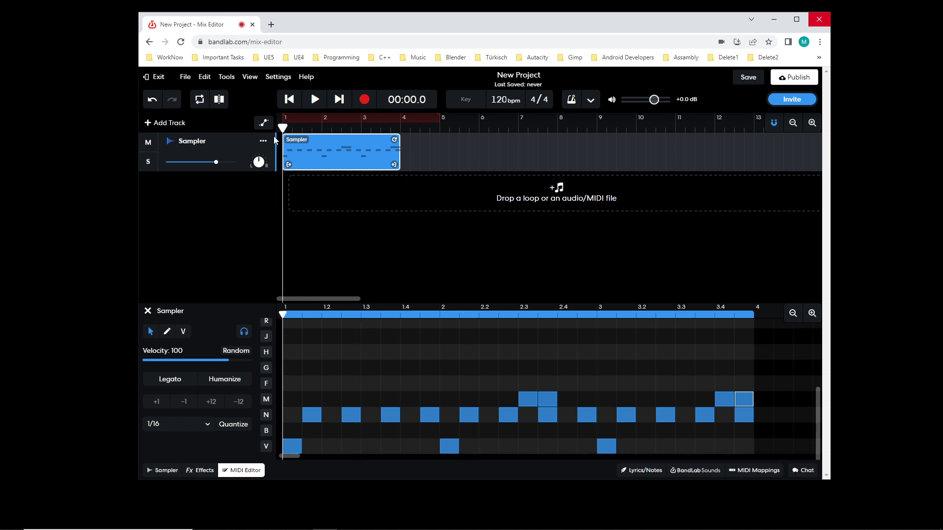
- Audition several upper sampler pads during playback, then replay the beat from the start
left_click(315, 103)
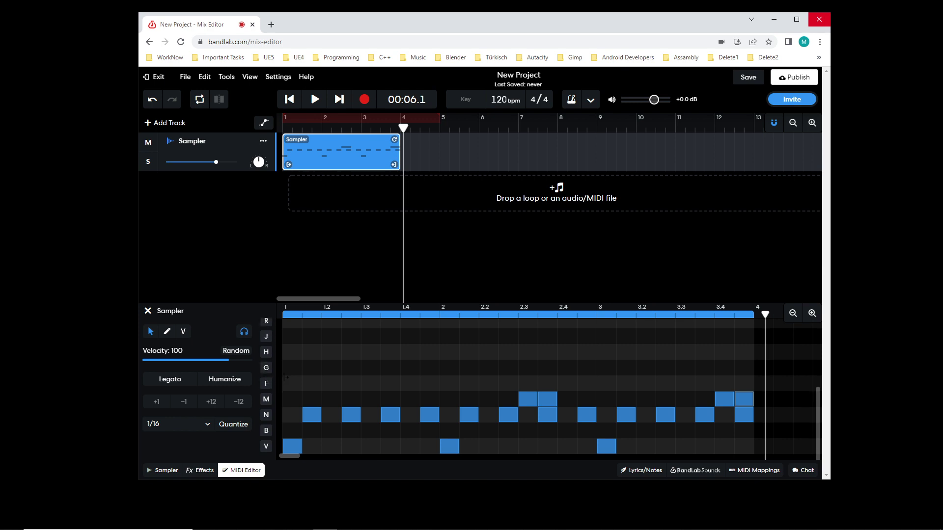
scroll(266, 378, "up", 3)
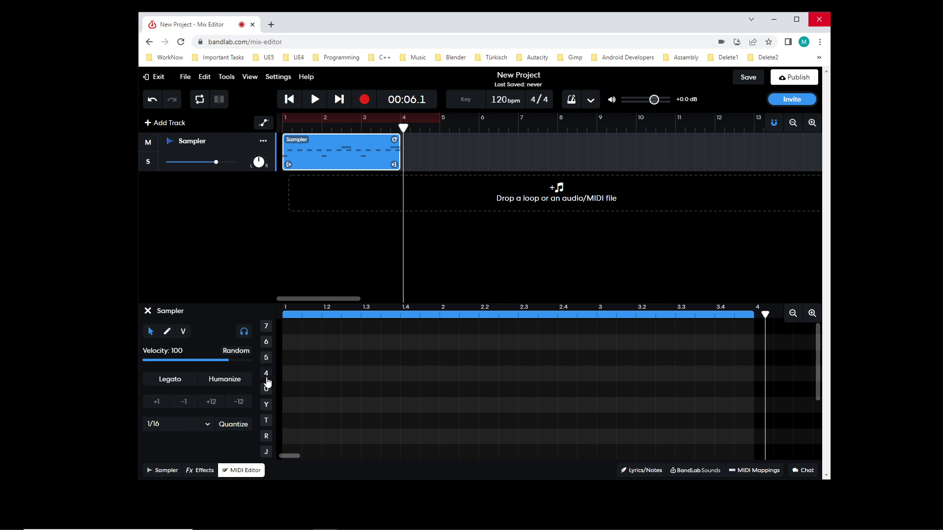
left_click(268, 389)
scroll(277, 402, "down", 1)
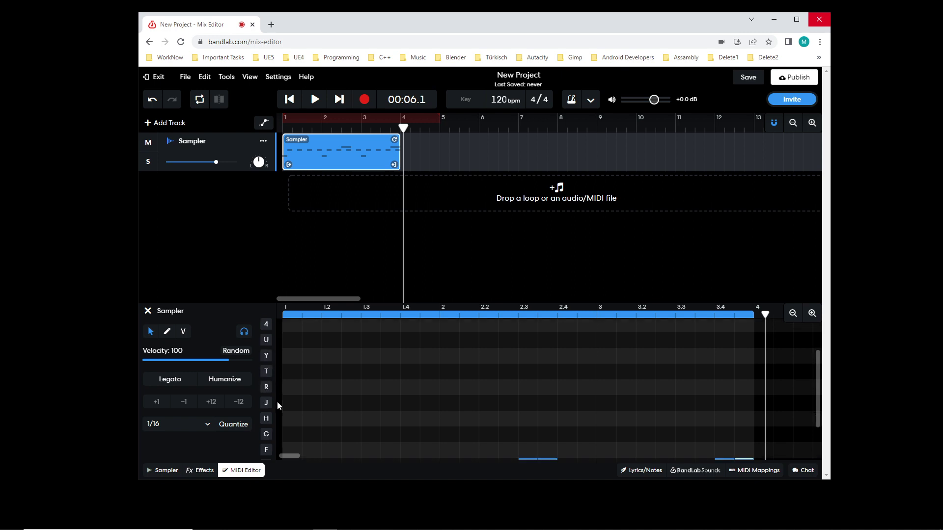
scroll(279, 398, "down", 4)
left_click(268, 369)
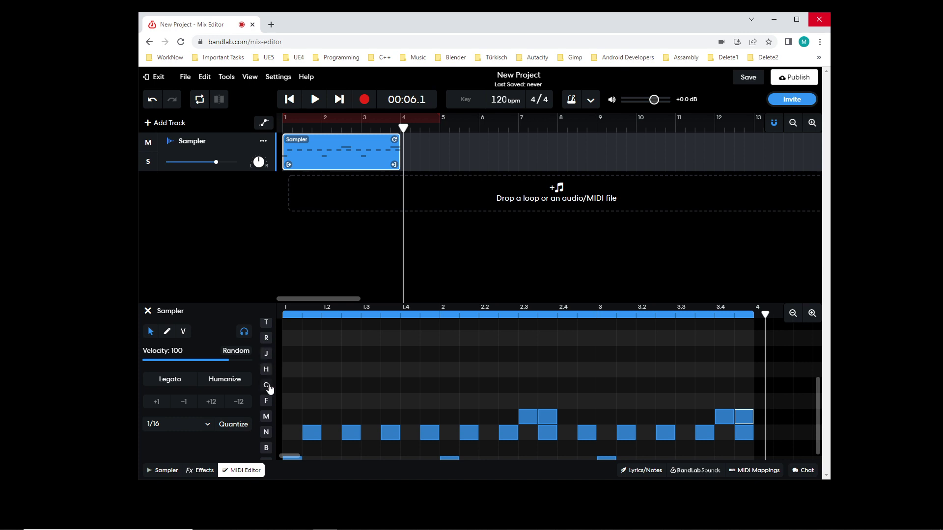
scroll(275, 386, "up", 3)
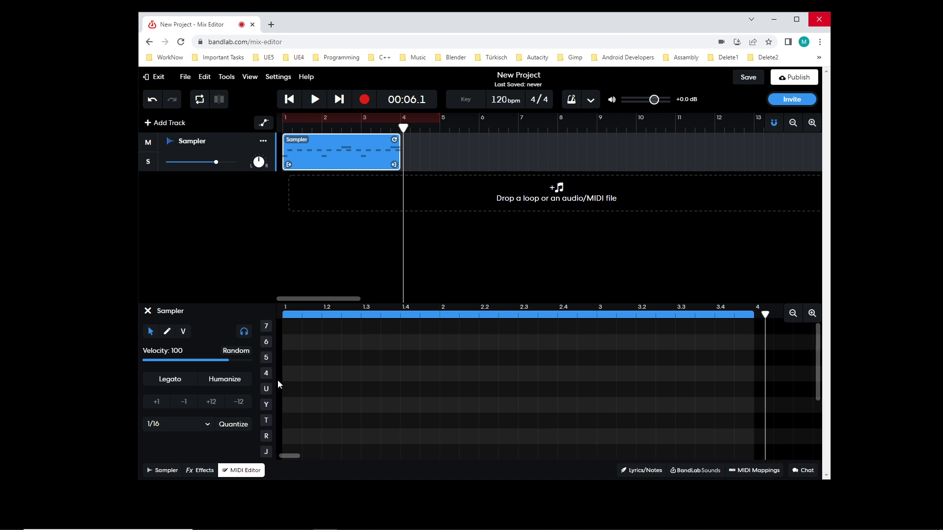
left_click(269, 327)
left_click(268, 376)
left_click_drag(398, 133, 285, 143)
left_click(316, 100)
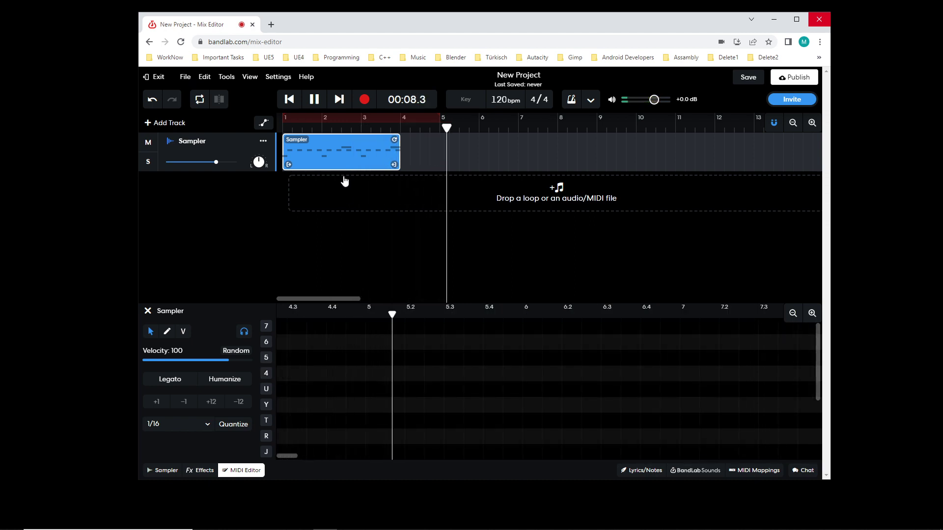
- Stop playback, return to the start, and preview the top sampler pad
left_click(322, 100)
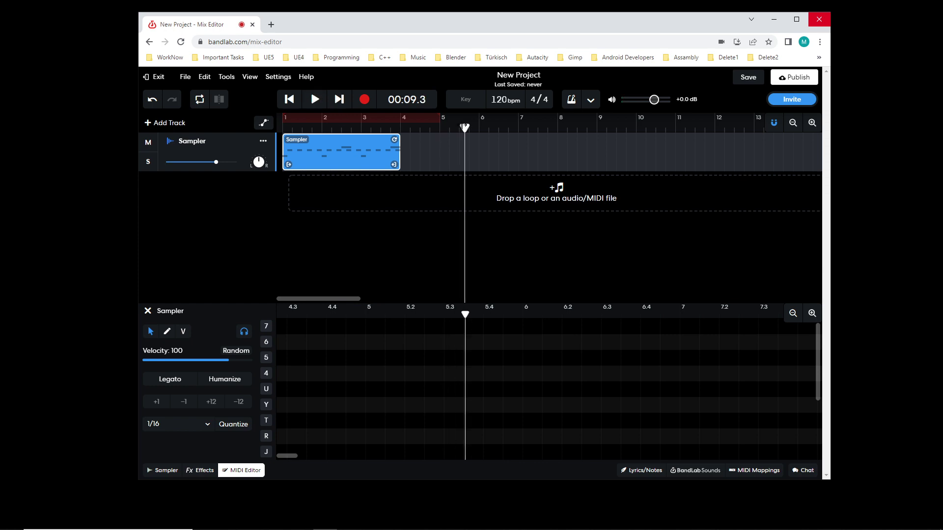
key("Return")
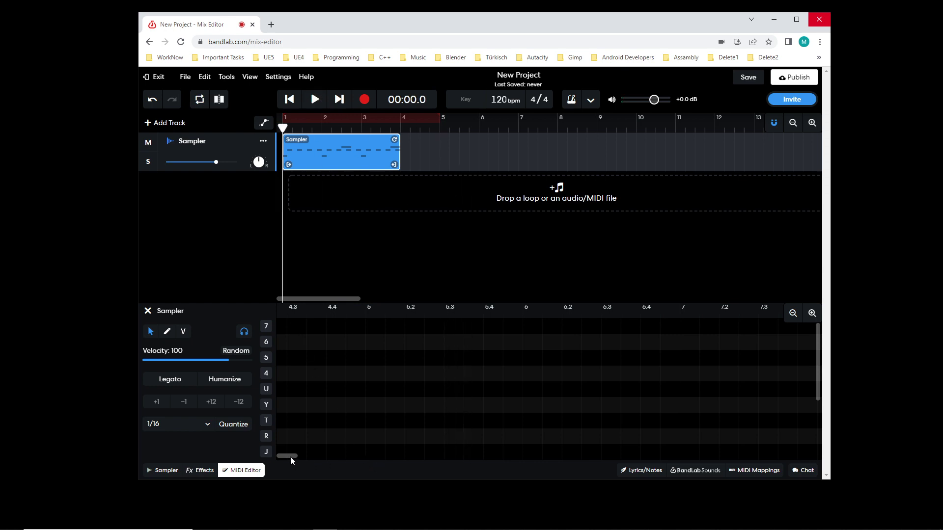
left_click_drag(290, 457, 265, 451)
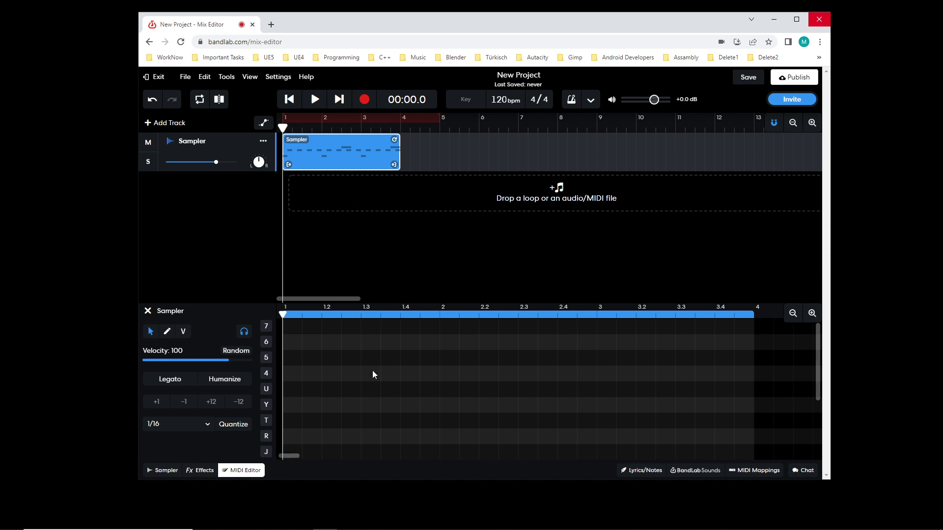
scroll(346, 426, "down", 3)
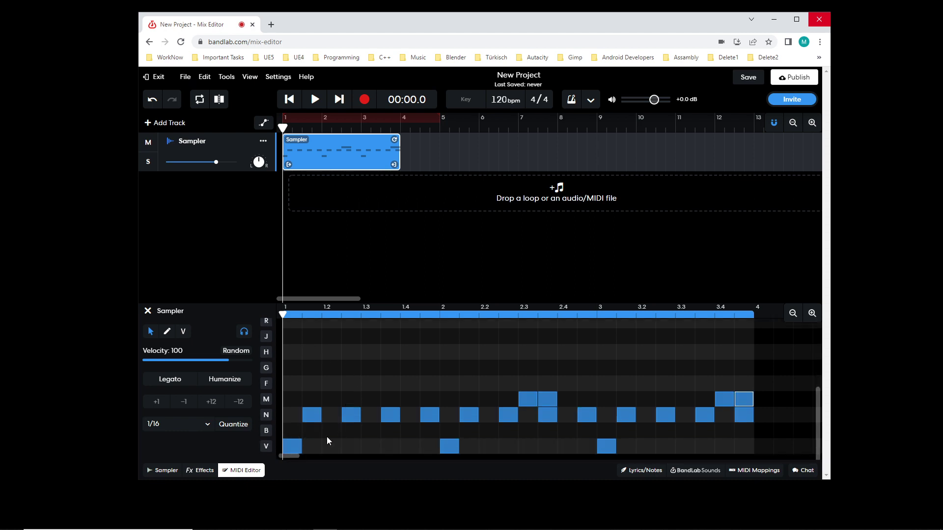
scroll(328, 438, "up", 3)
left_click(270, 329)
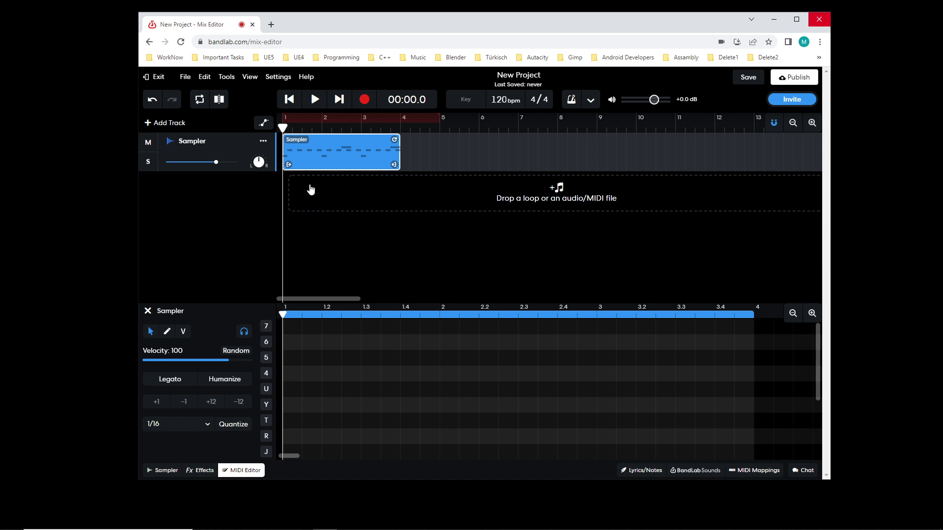
- Play the beat from the beginning and pause it at 00:02.5 in bar 2
left_click(315, 100)
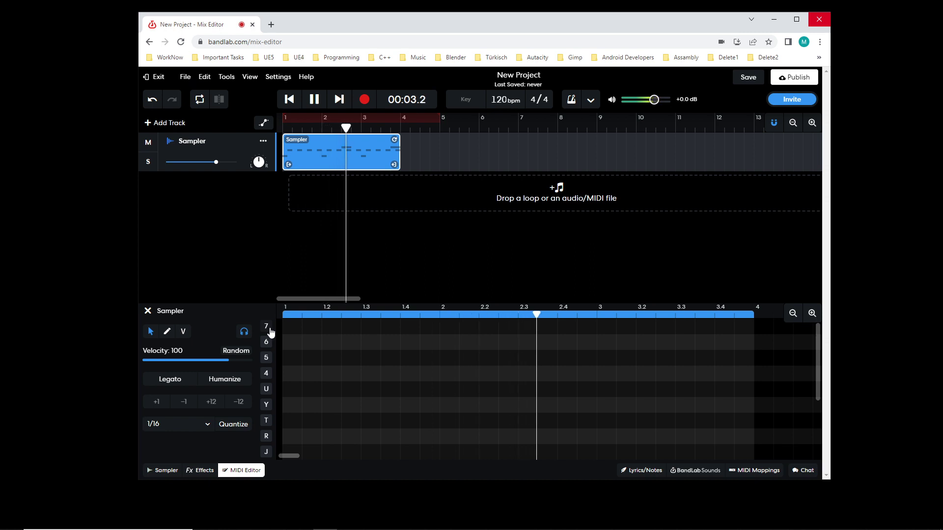
key("Return")
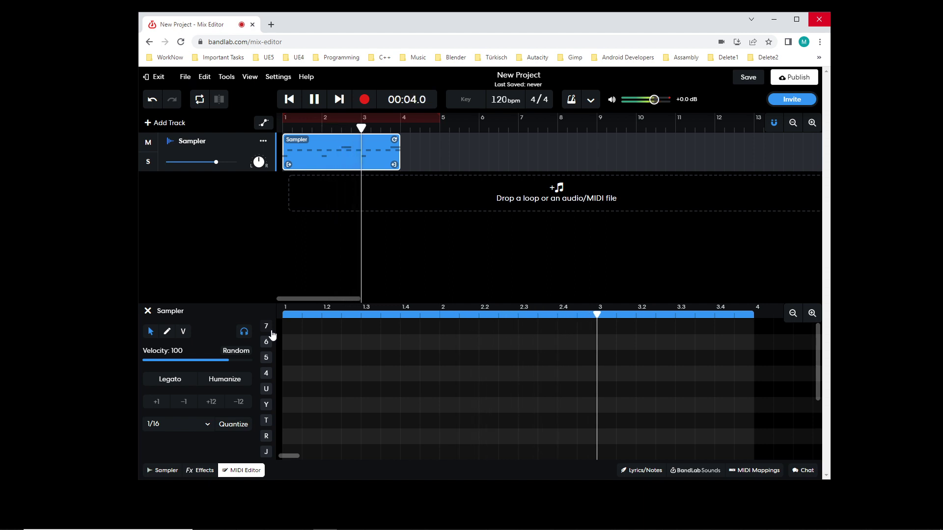
left_click(290, 99)
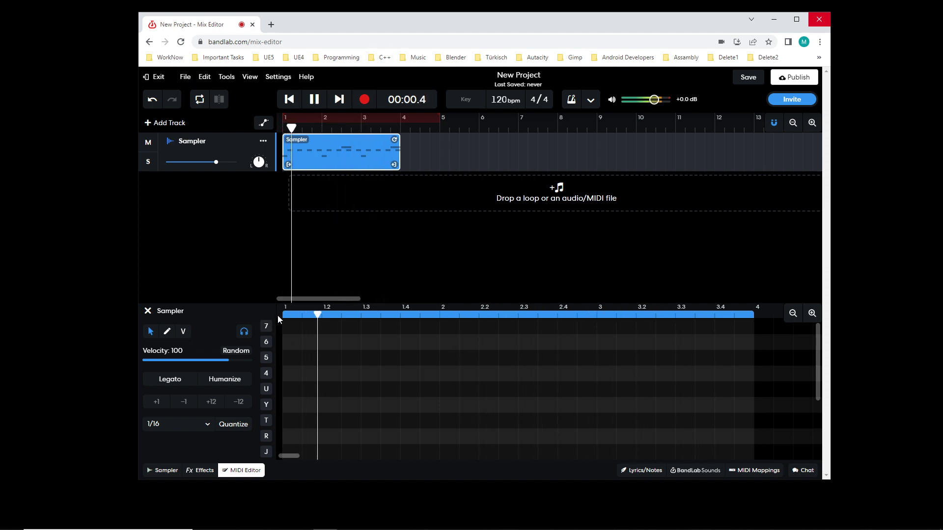
left_click(314, 99)
scroll(341, 334, "down", 3)
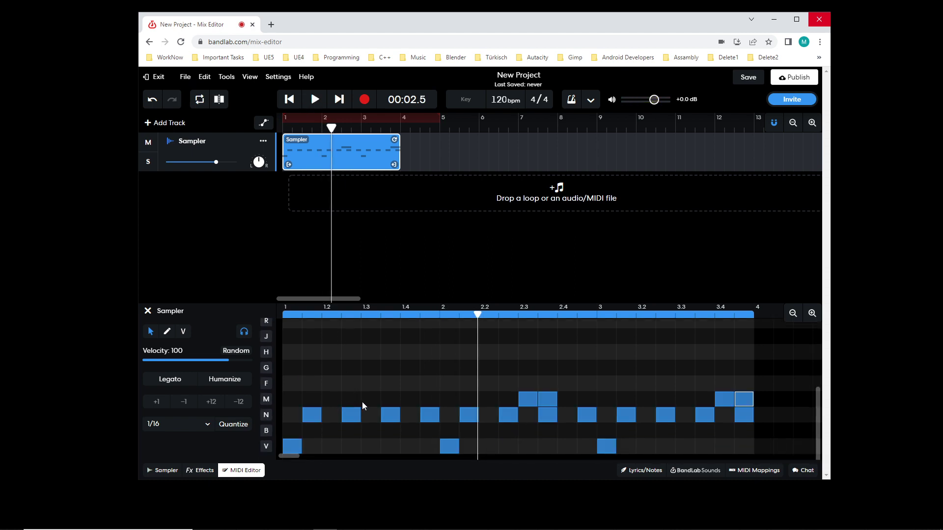
scroll(369, 408, "up", 3)
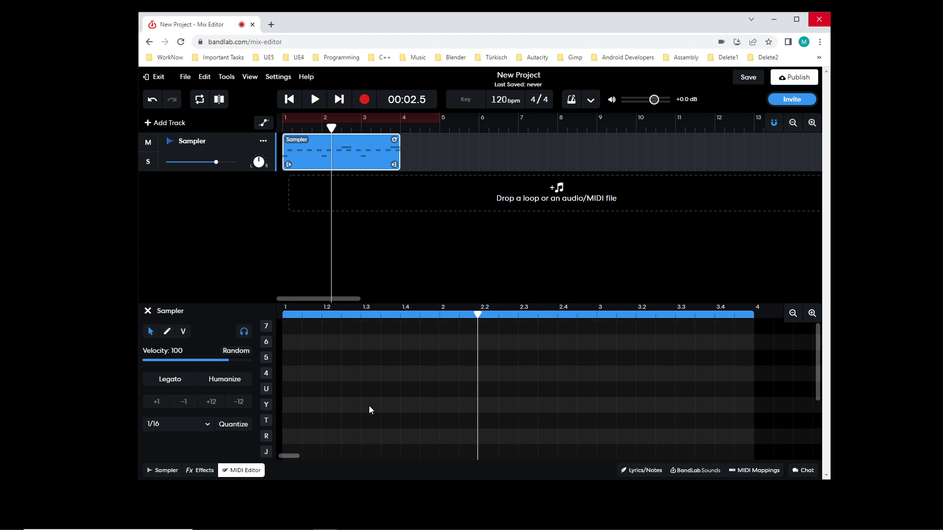
- Add a 7-pad note on the top row at 1.3, then play the beat from the start
double_click(369, 322)
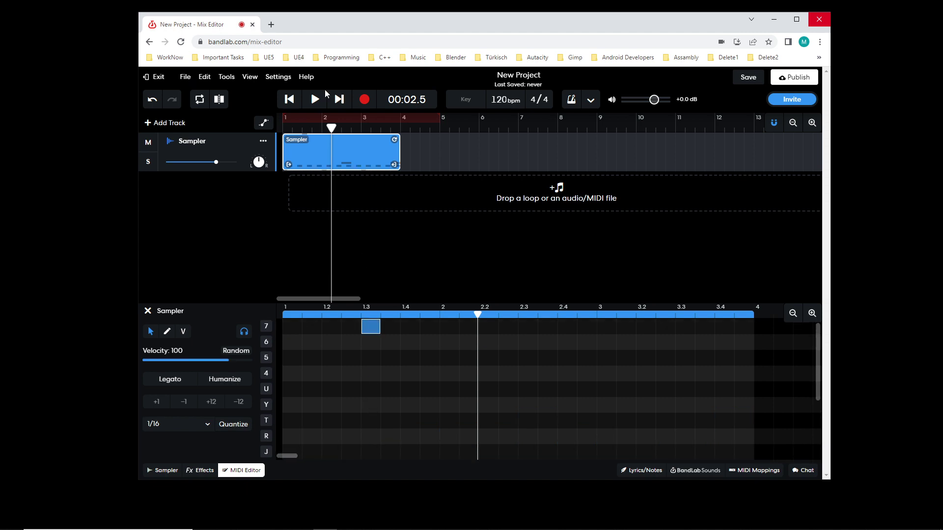
left_click(288, 100)
left_click(314, 99)
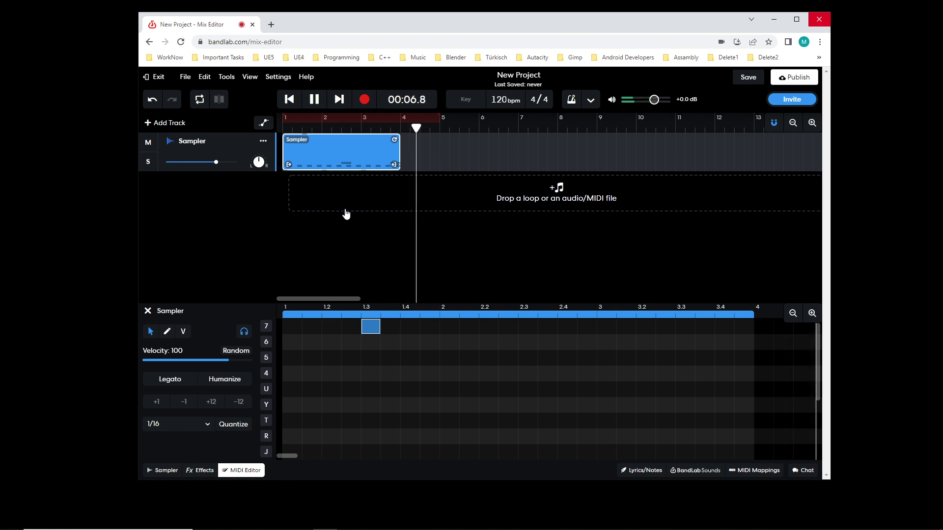
left_click(289, 99)
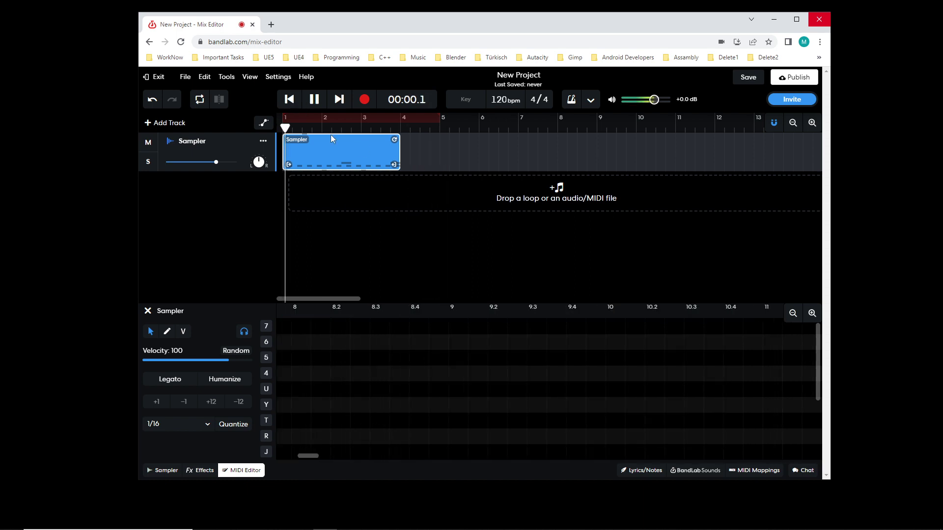
left_click_drag(309, 456, 263, 464)
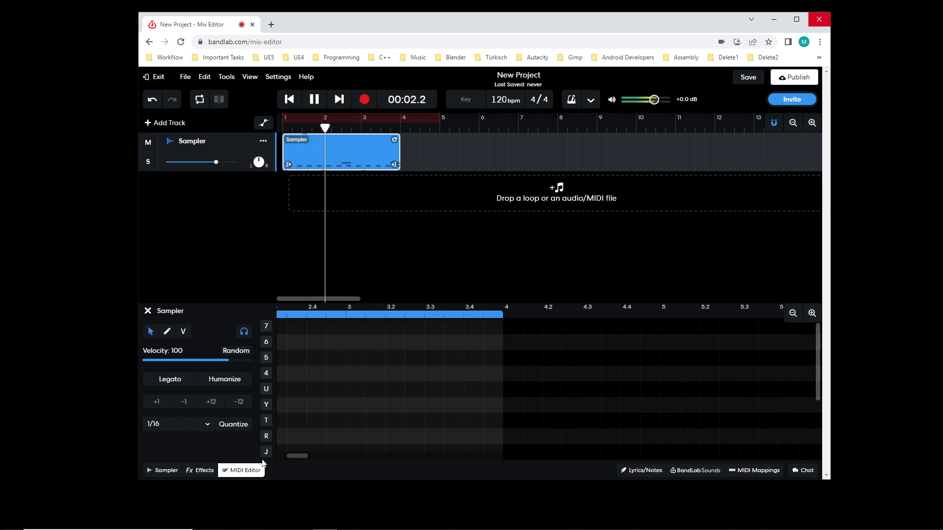
key("space")
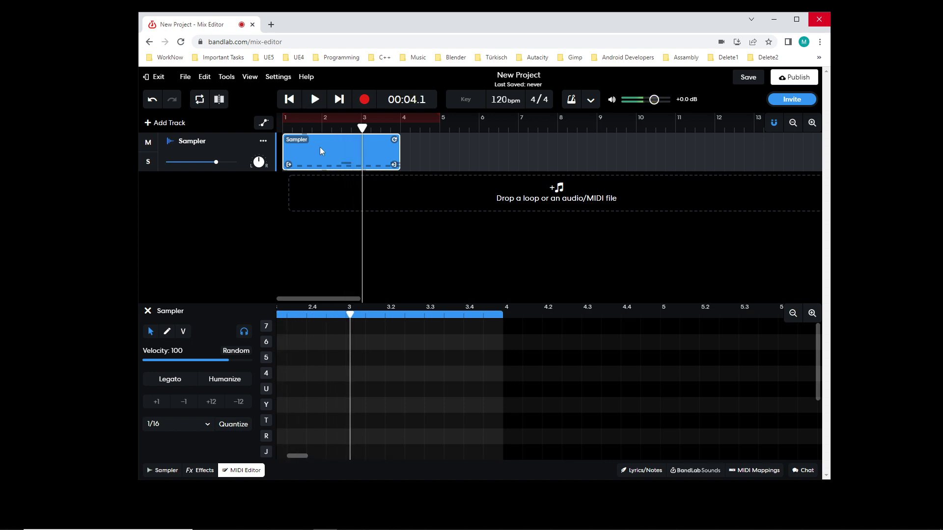
left_click_drag(301, 458, 243, 451)
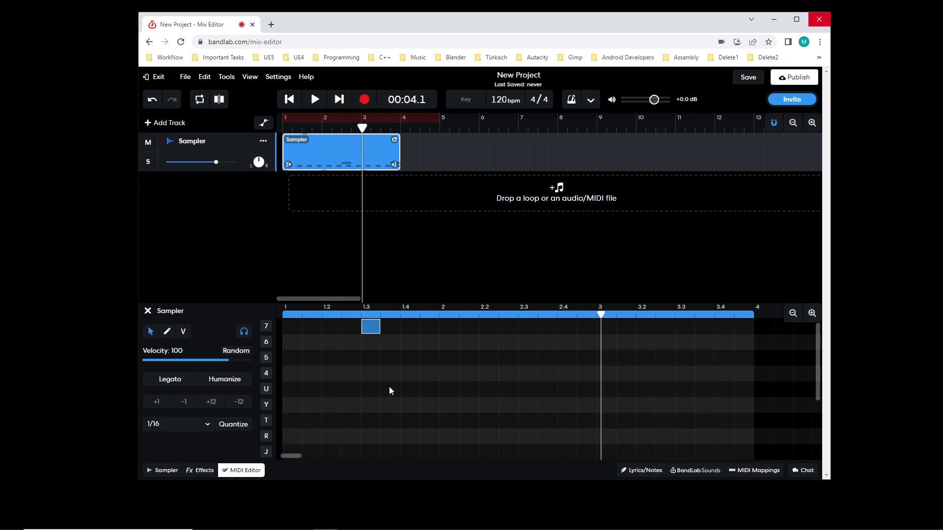
scroll(468, 396, "down", 5)
scroll(467, 396, "up", 5)
scroll(468, 396, "down", 5)
scroll(474, 415, "up", 1)
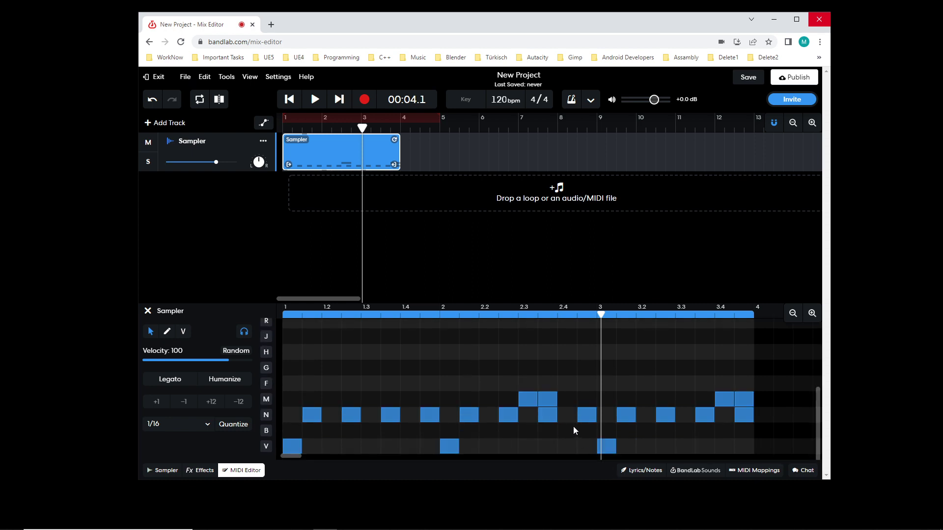
scroll(560, 361, "up", 4)
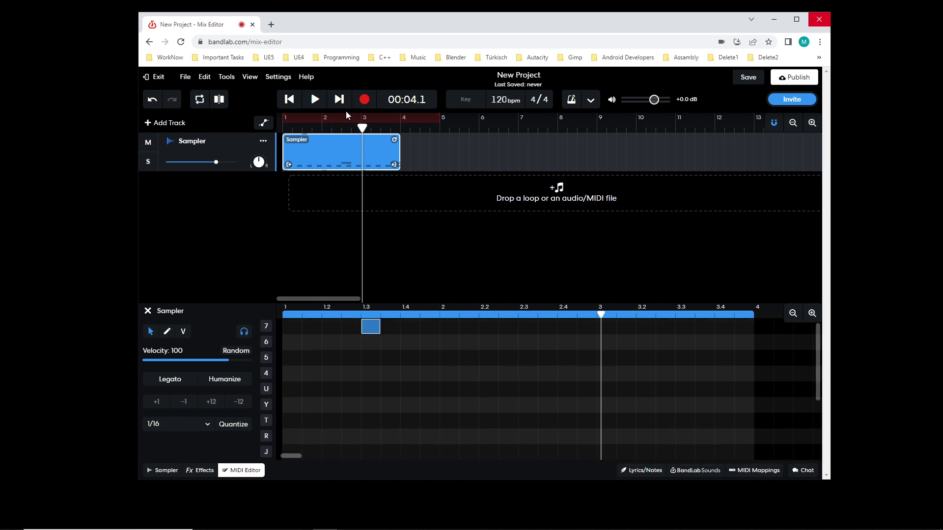
left_click_drag(596, 314, 436, 315)
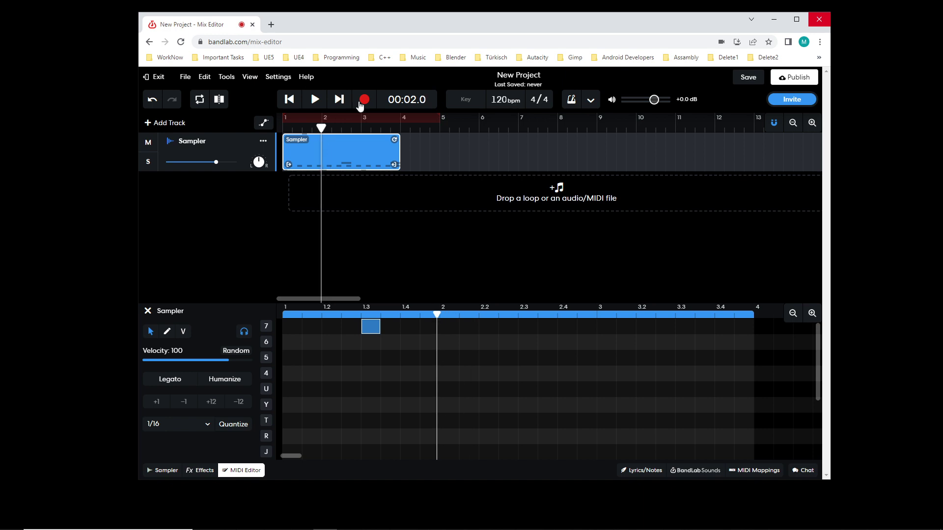
left_click(315, 99)
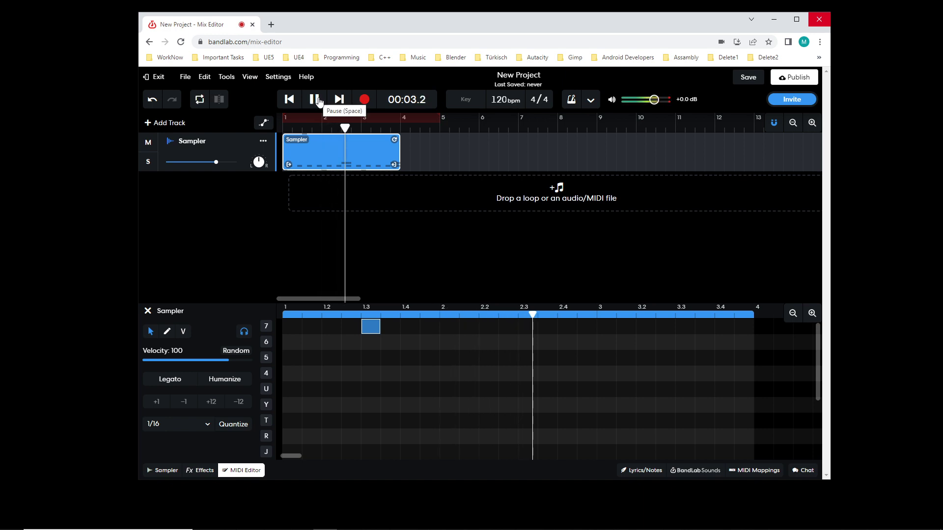
left_click(318, 100)
left_click(319, 101)
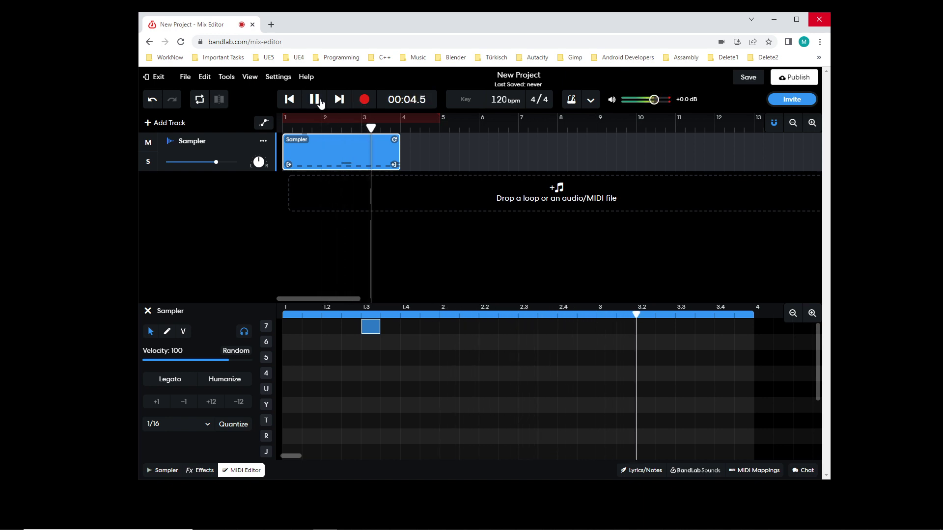
left_click(319, 100)
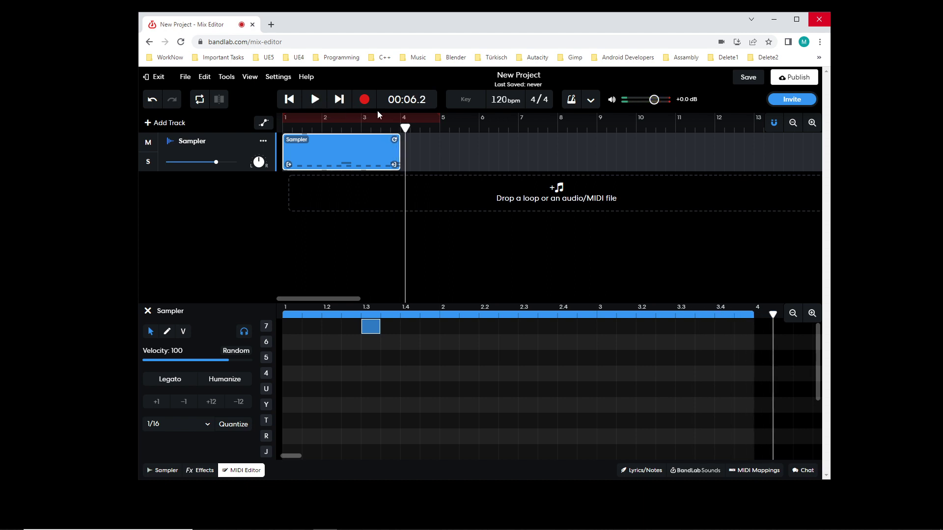
left_click_drag(406, 129, 282, 128)
left_click(315, 101)
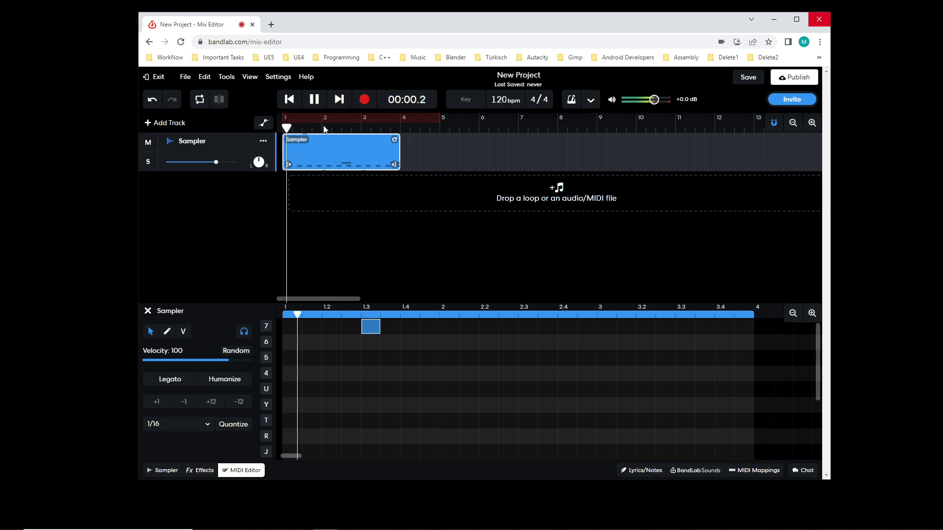
left_click(321, 100)
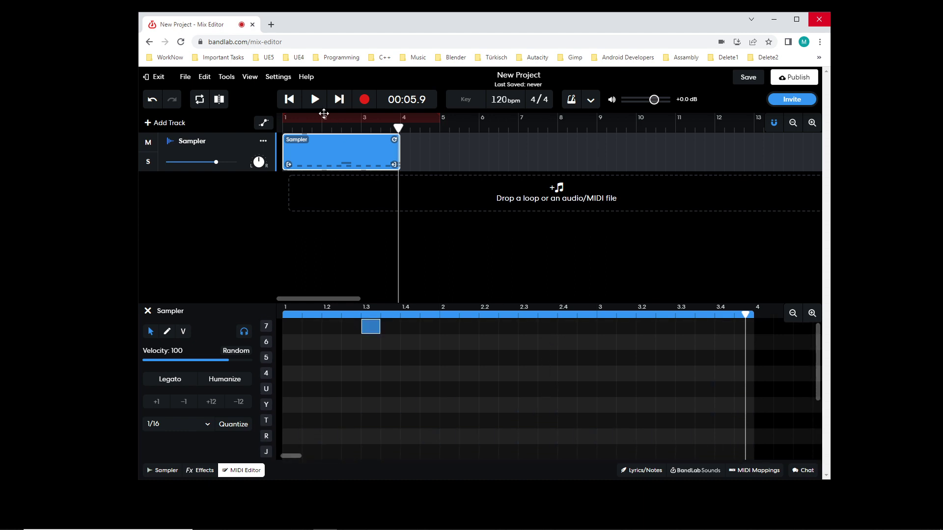
left_click(290, 99)
left_click(315, 99)
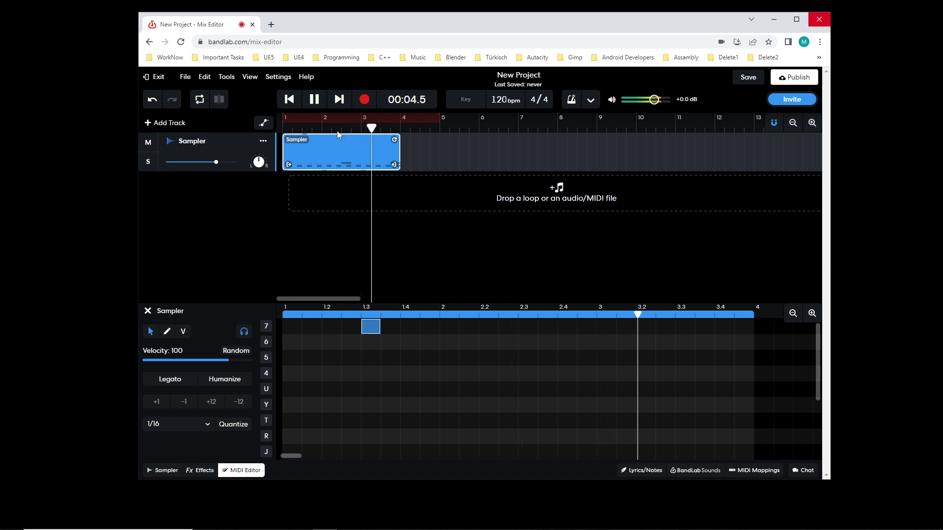
left_click(314, 103)
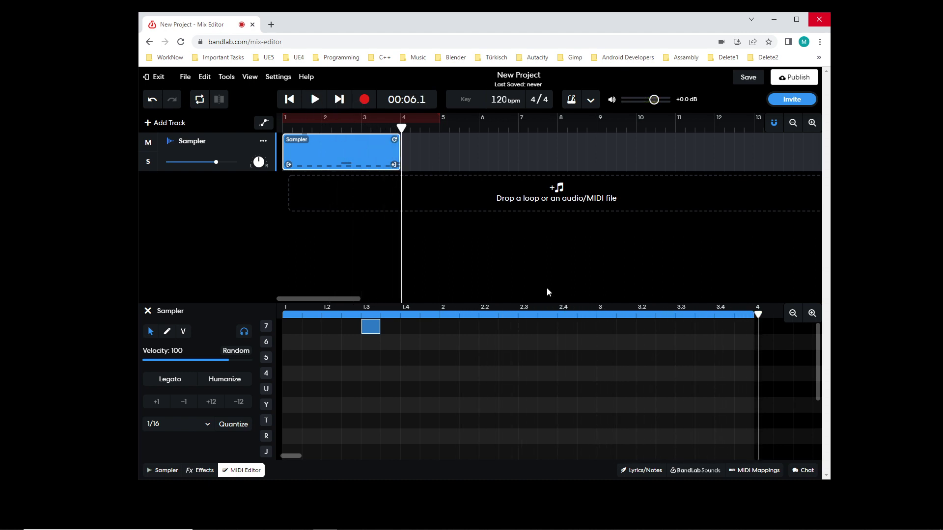
scroll(518, 331, "down", 3)
scroll(521, 364, "up", 5)
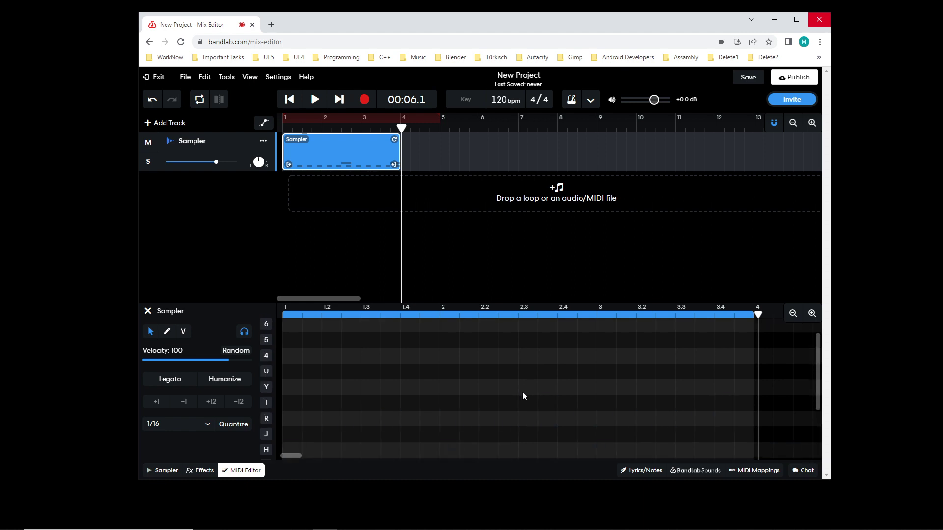
scroll(523, 392, "down", 2)
scroll(522, 392, "down", 2)
scroll(522, 392, "up", 4)
scroll(523, 392, "down", 2)
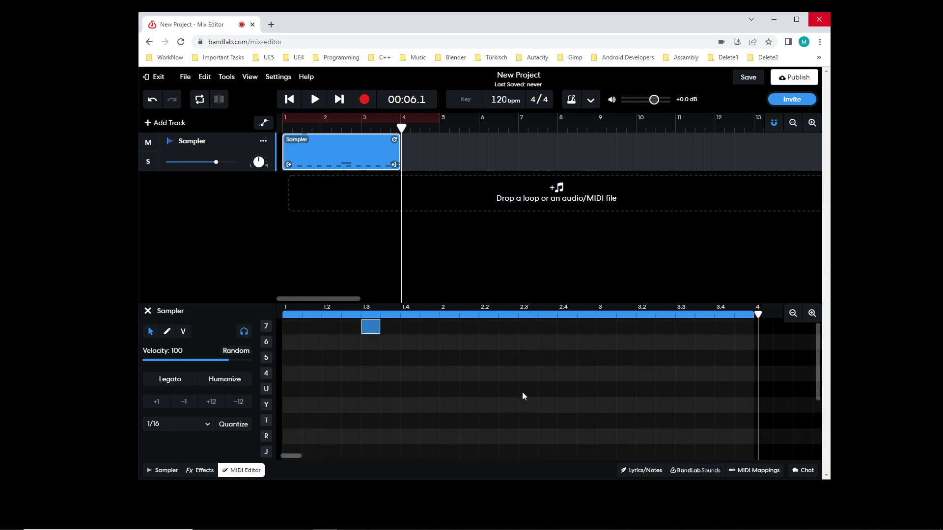
left_click(289, 100)
left_click(315, 101)
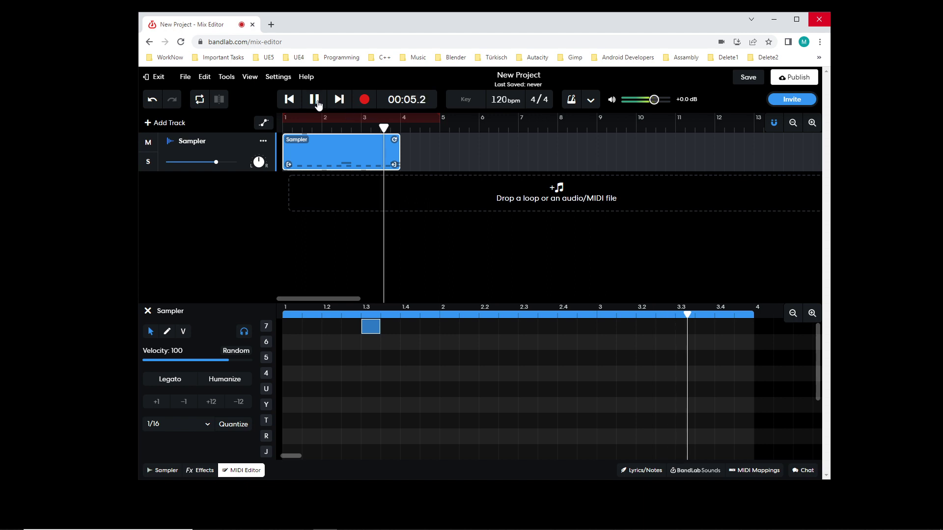
left_click(314, 99)
scroll(508, 379, "down", 5)
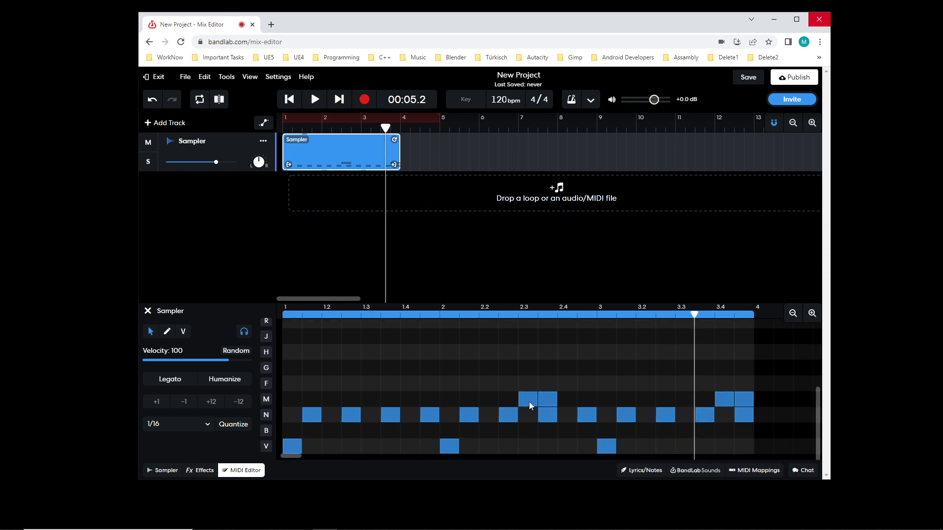
left_click(298, 102)
left_click(314, 100)
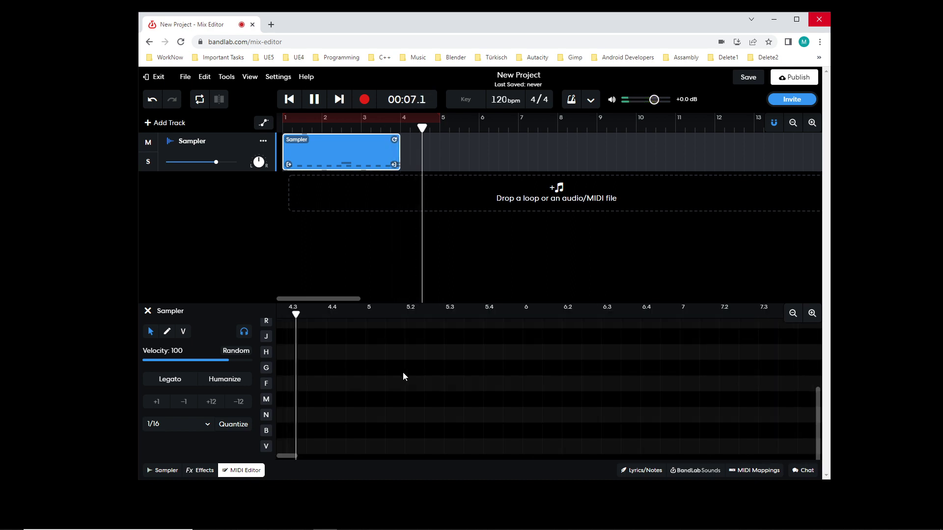
scroll(403, 376, "up", 3)
left_click(318, 100)
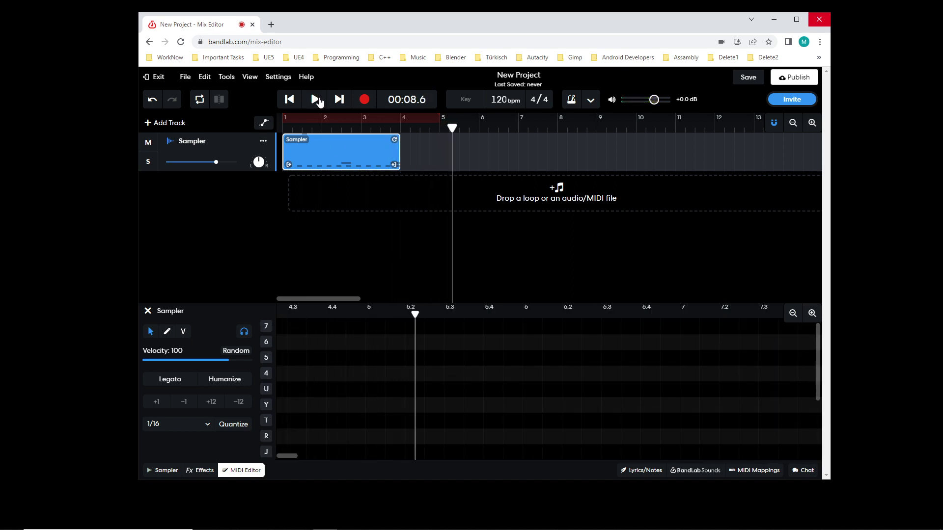
left_click(289, 103)
mouse_move(287, 455)
left_mouse_down()
mouse_move(295, 456)
mouse_move(276, 456)
left_mouse_up()
scroll(367, 405, "down", 3)
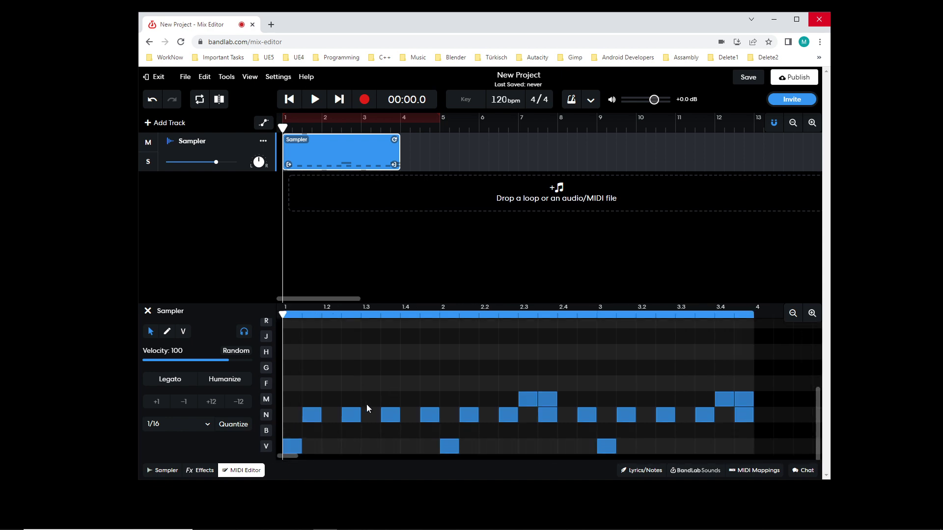
scroll(404, 402, "up", 3)
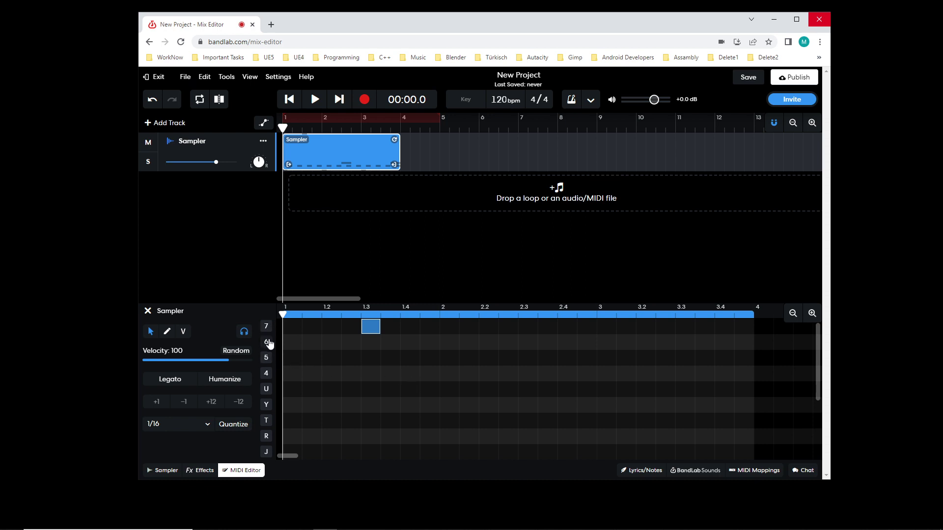
- After trying row 7, place a note in row 6 at beat 3.2 and play the beat
scroll(472, 414, "down", 5)
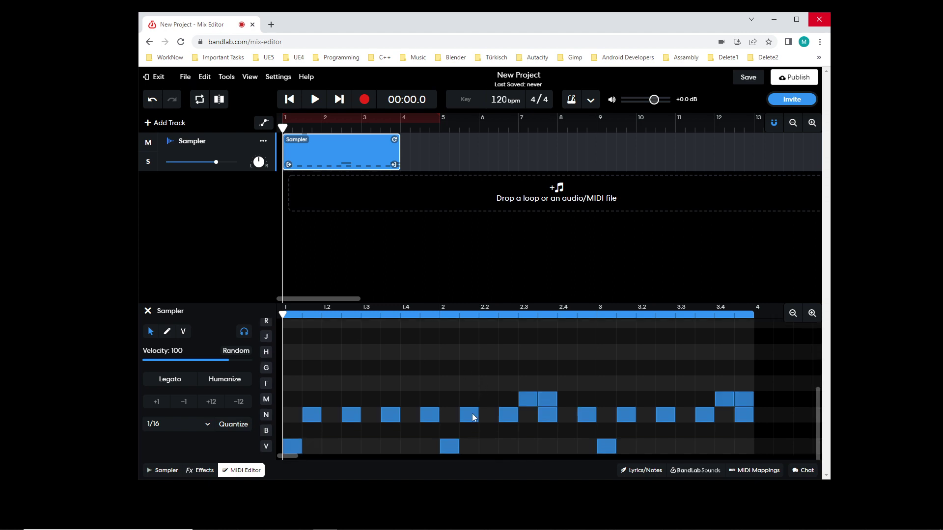
scroll(540, 423, "up", 2)
scroll(567, 412, "up", 5)
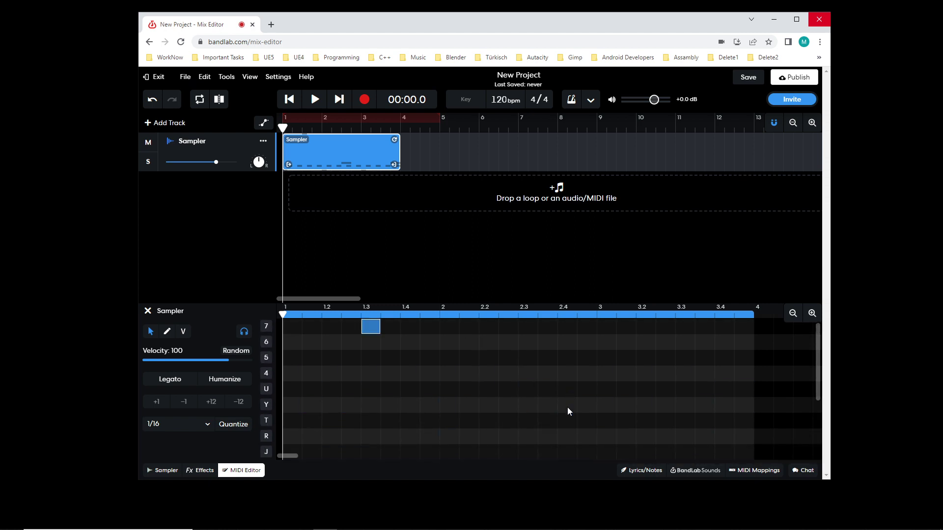
scroll(567, 409, "down", 5)
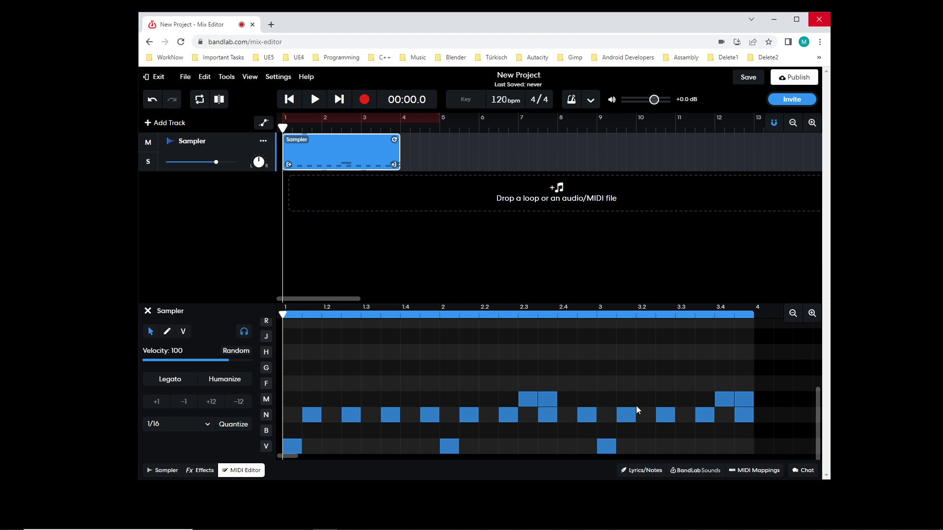
scroll(636, 405, "up", 3)
double_click(646, 326)
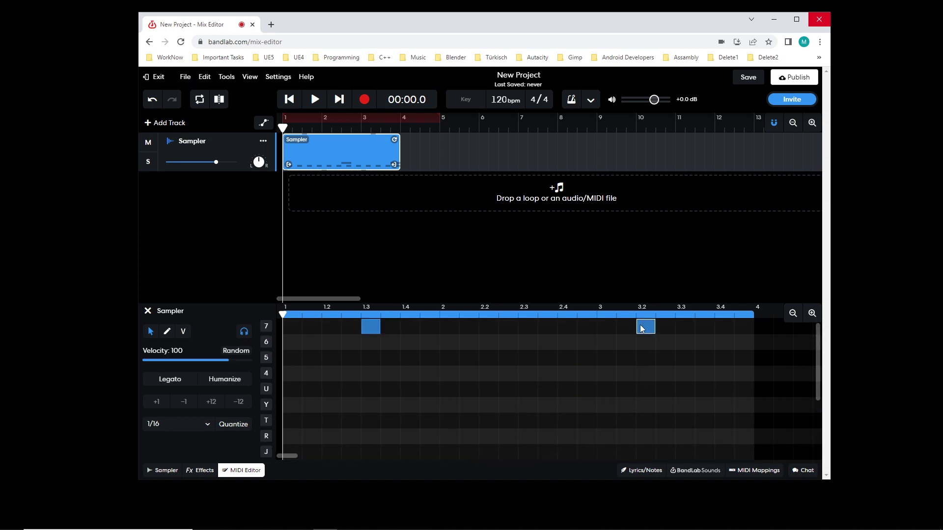
double_click(646, 327)
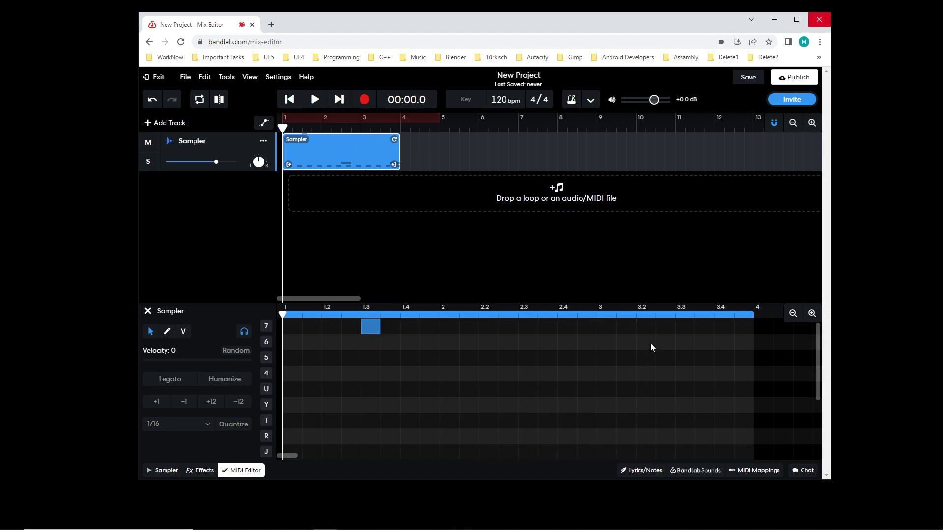
double_click(649, 350)
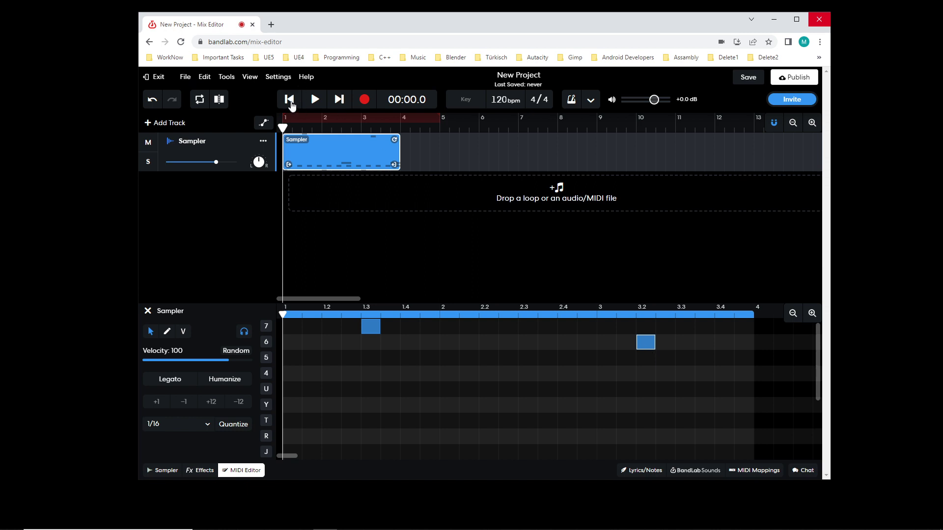
left_click(313, 101)
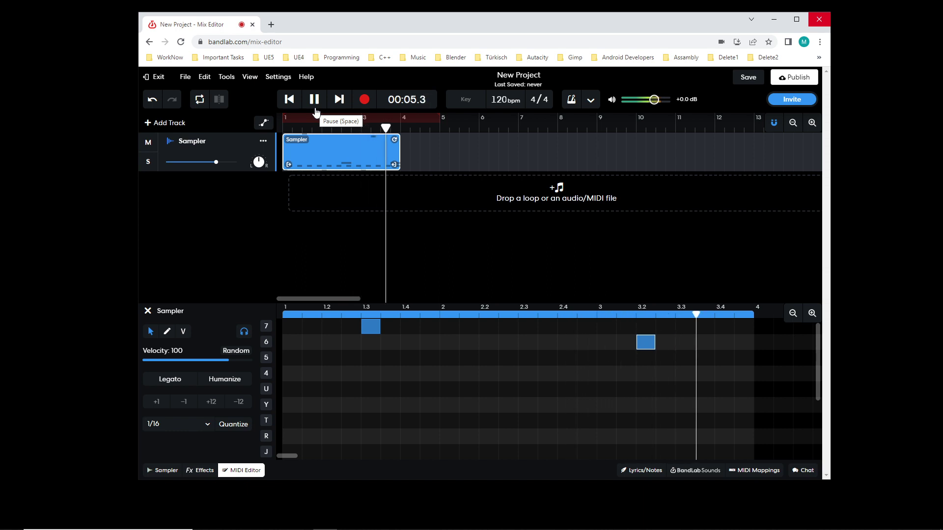
- Stop playback and delete the row 6 note at beat 3.2
left_click(315, 105)
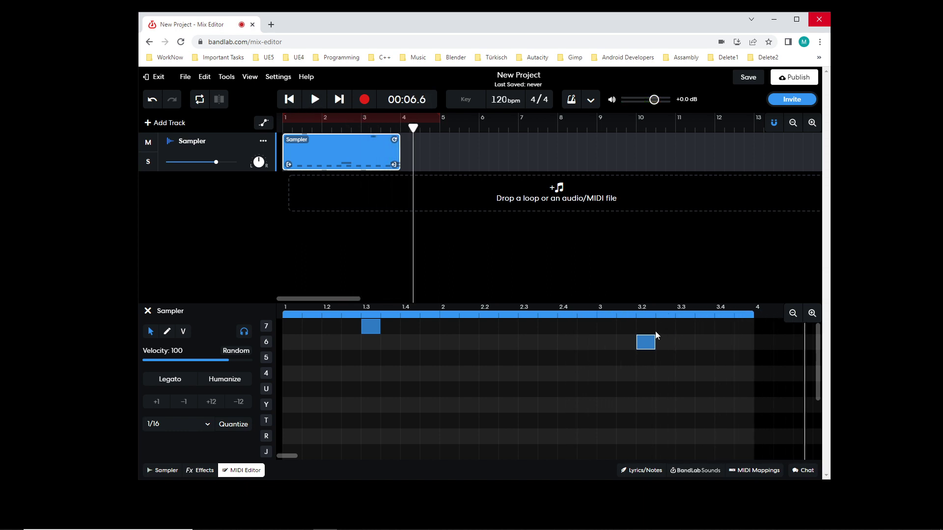
scroll(620, 367, "down", 3)
scroll(620, 366, "up", 3)
left_click(648, 344)
key("Delete")
- Replay the beat to check it, then pause, rewind to the start and scroll back to bar 2
scroll(646, 363, "down", 3)
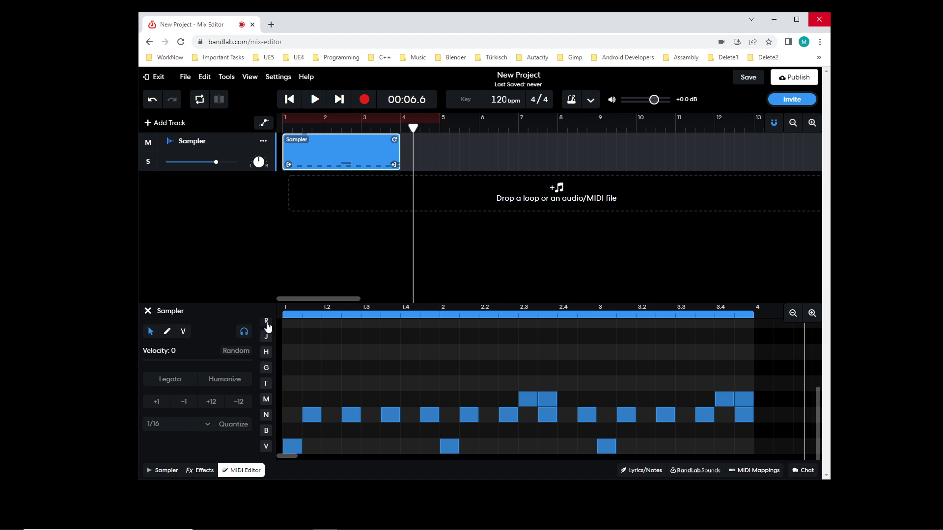
scroll(272, 344, "up", 3)
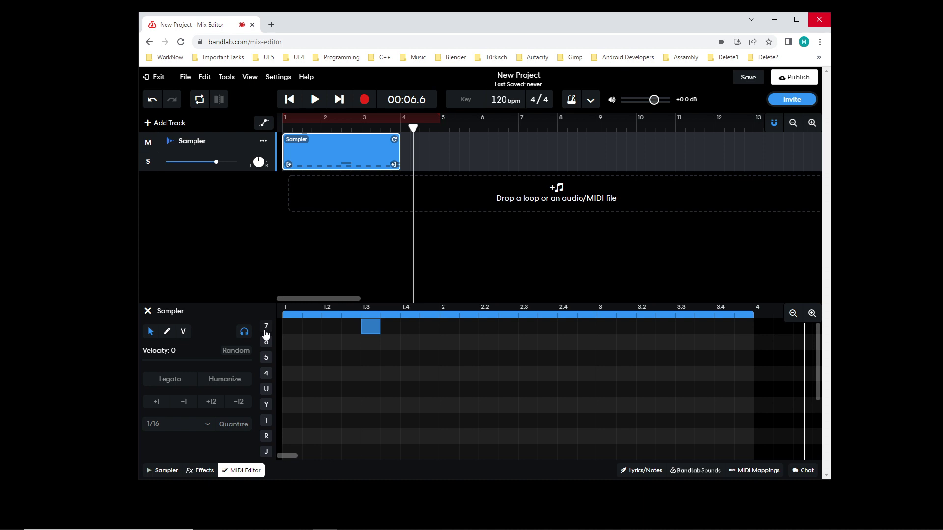
scroll(419, 396, "down", 3)
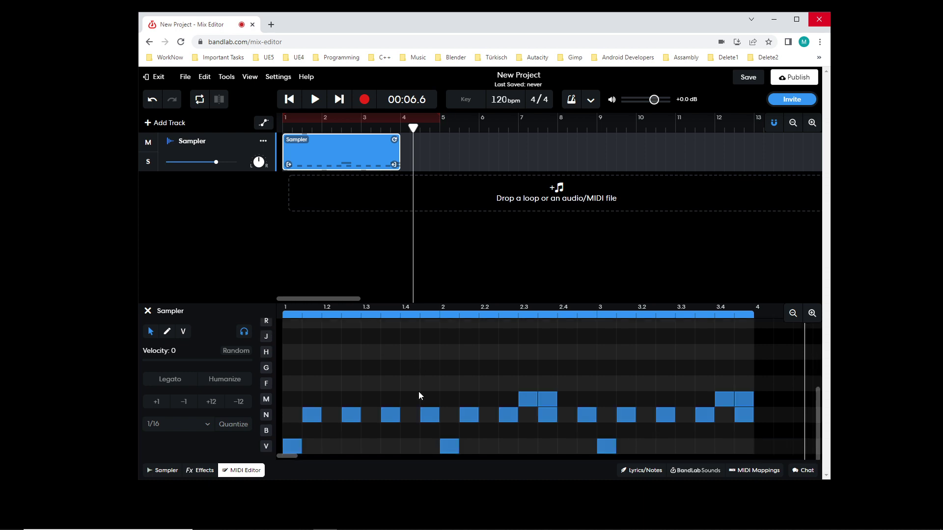
left_click(314, 100)
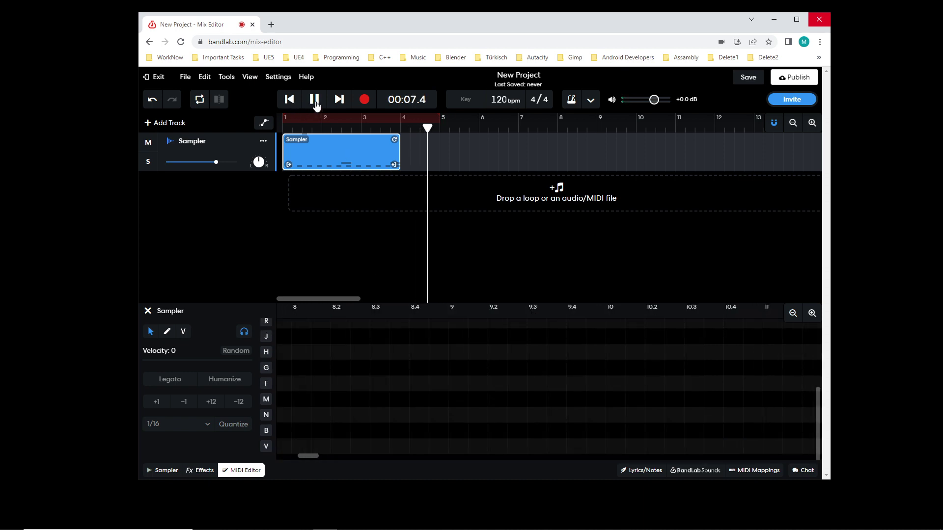
left_click(314, 99)
left_click(315, 100)
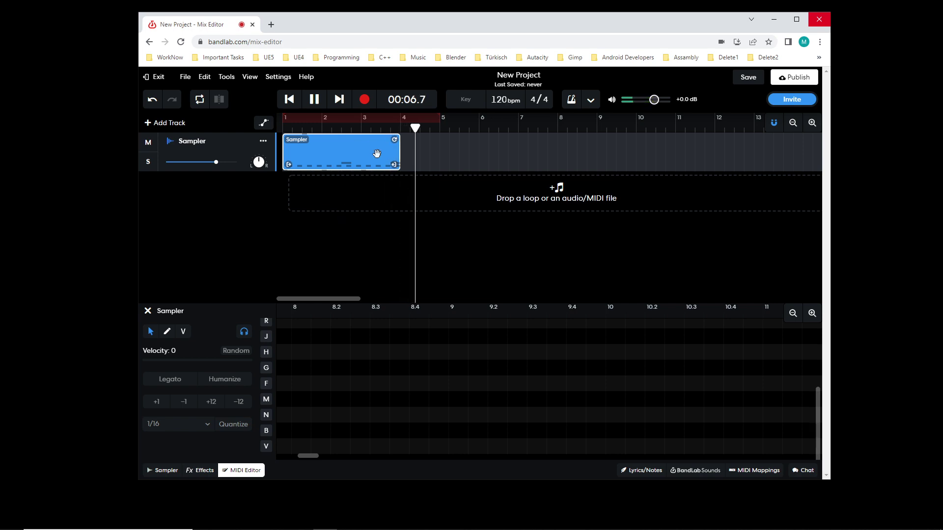
left_click(314, 99)
left_click(290, 99)
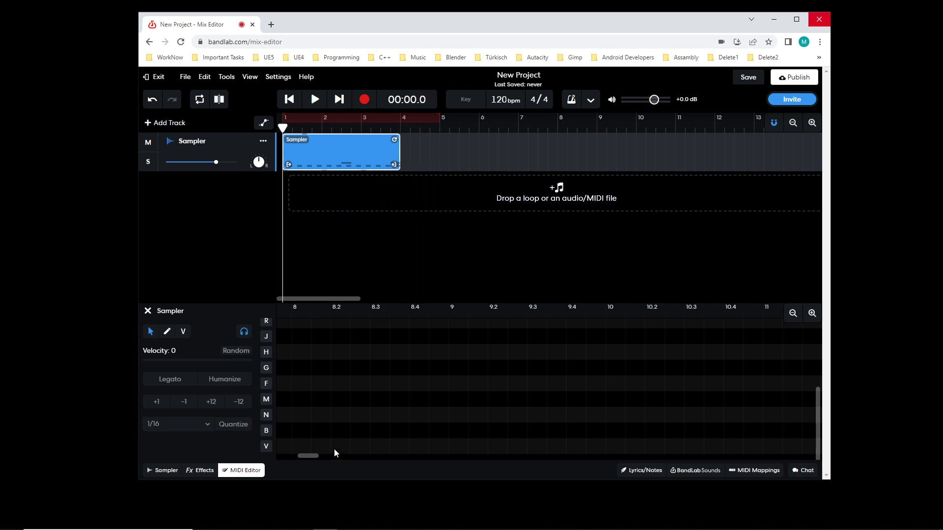
left_click_drag(309, 454, 299, 455)
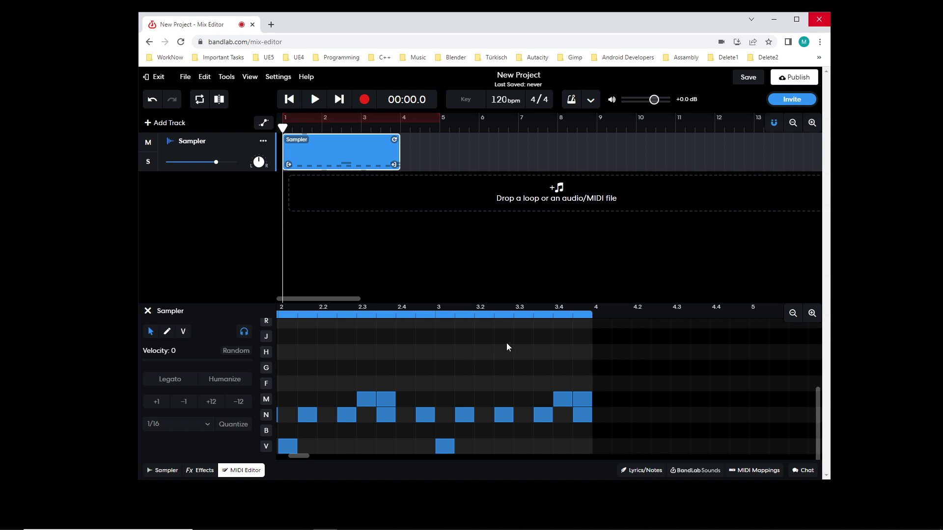
- Try notes at beat 3.3 in rows J, R, 7, 6 and 5, then delete the extra note
double_click(522, 334)
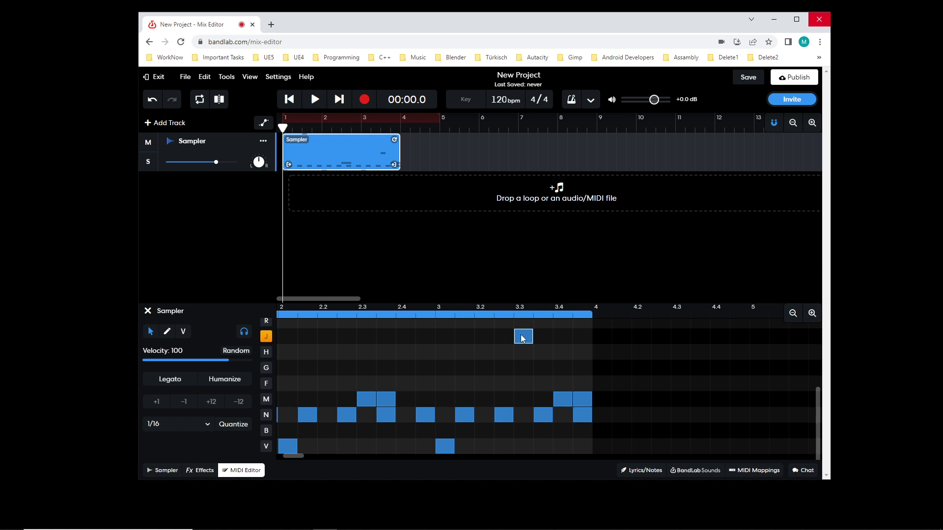
double_click(524, 332)
double_click(523, 325)
double_click(524, 325)
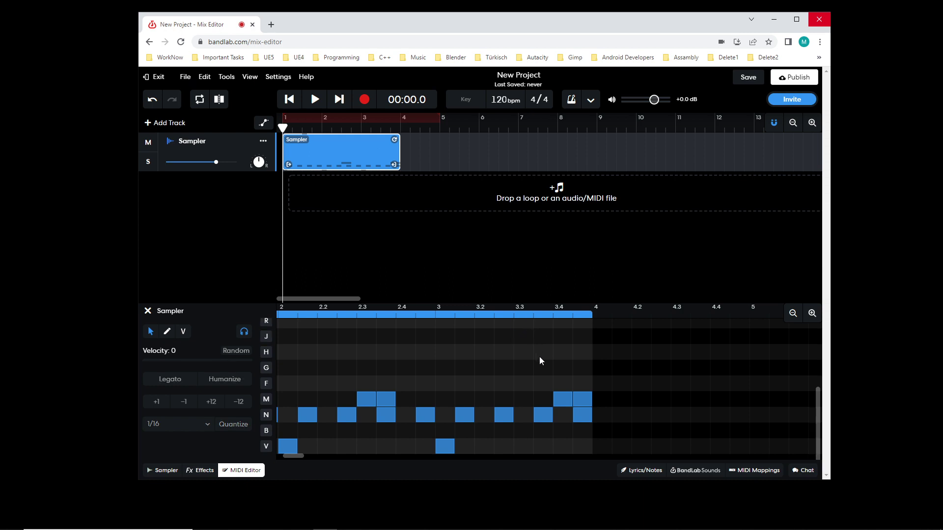
scroll(539, 358, "up", 3)
double_click(522, 327)
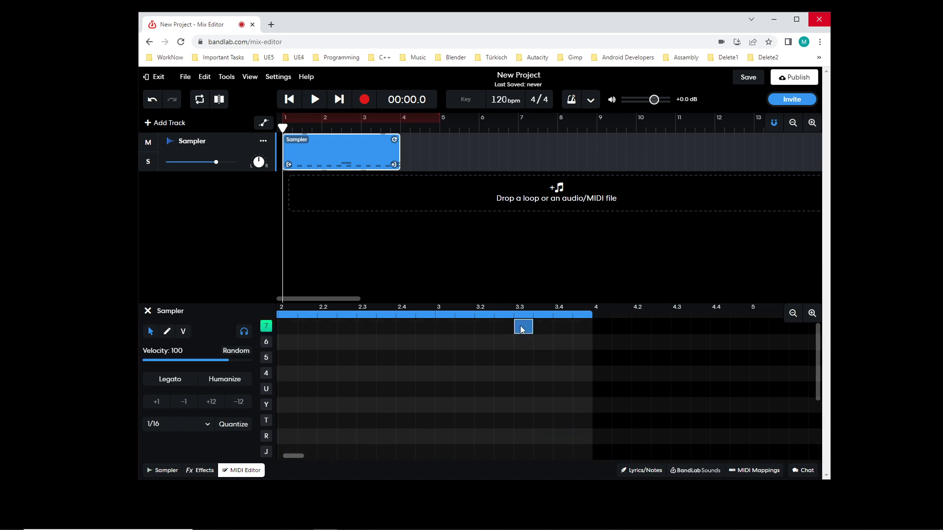
double_click(525, 343)
double_click(524, 326)
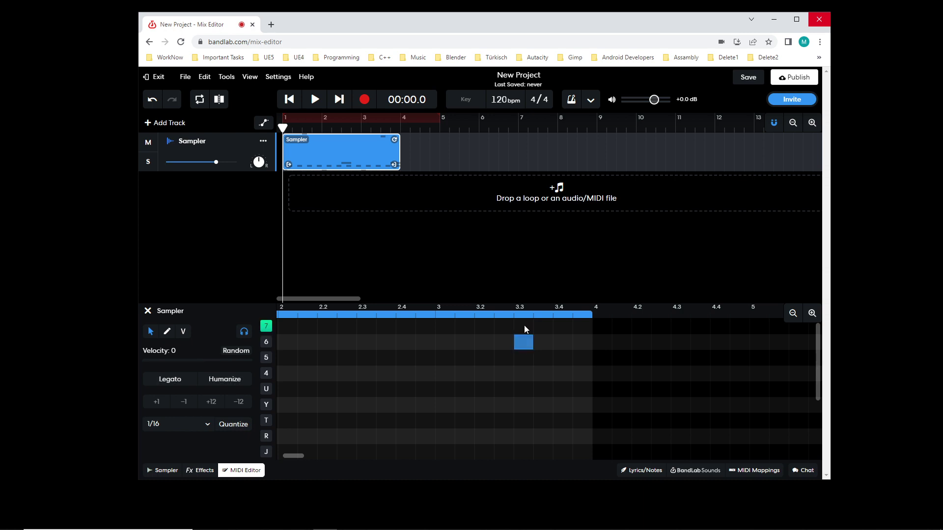
double_click(523, 362)
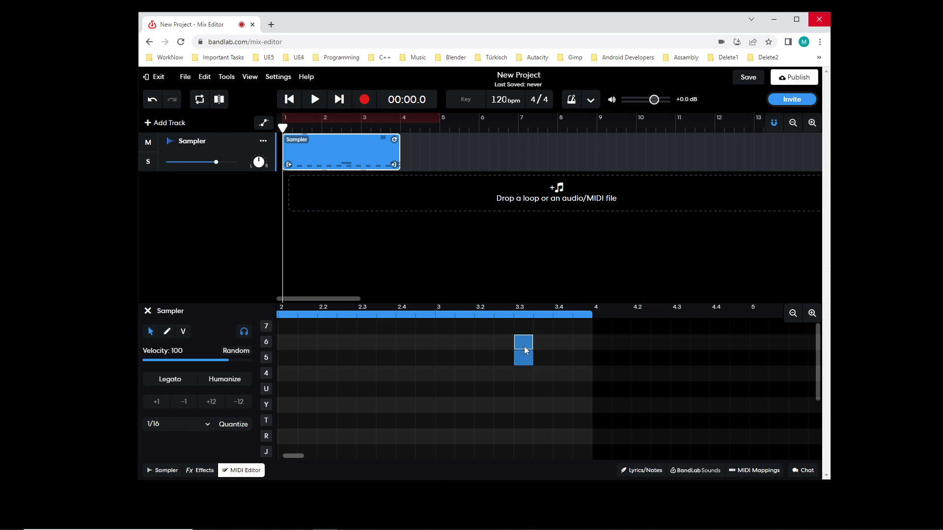
double_click(524, 349)
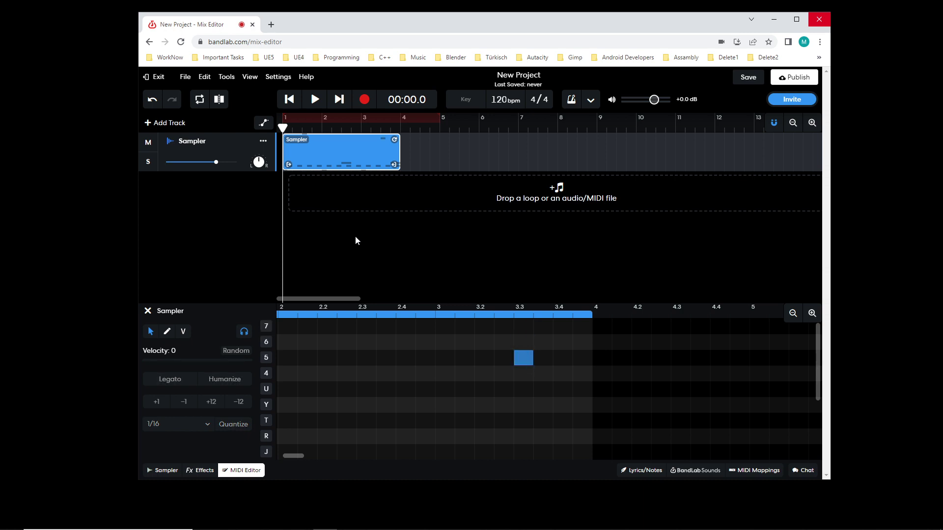
- Play the sampler beat, then stop playback
left_click(315, 99)
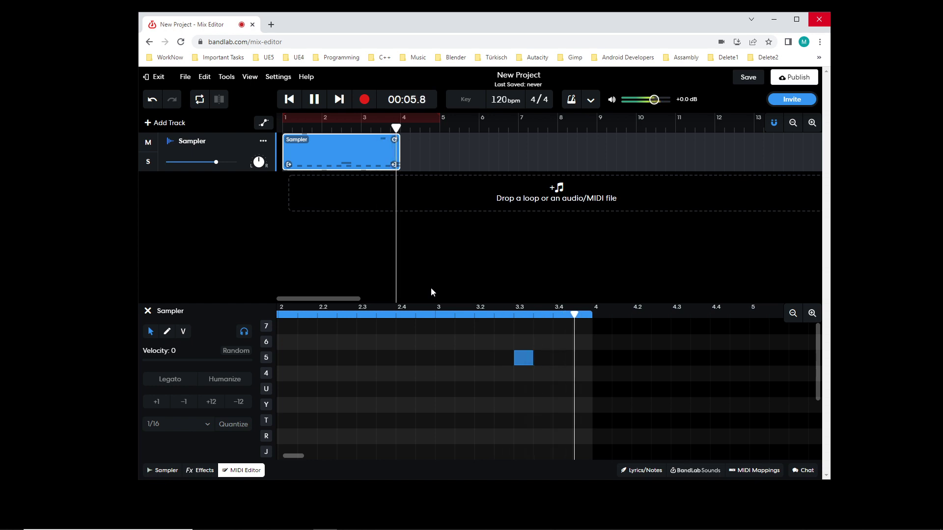
left_click(313, 100)
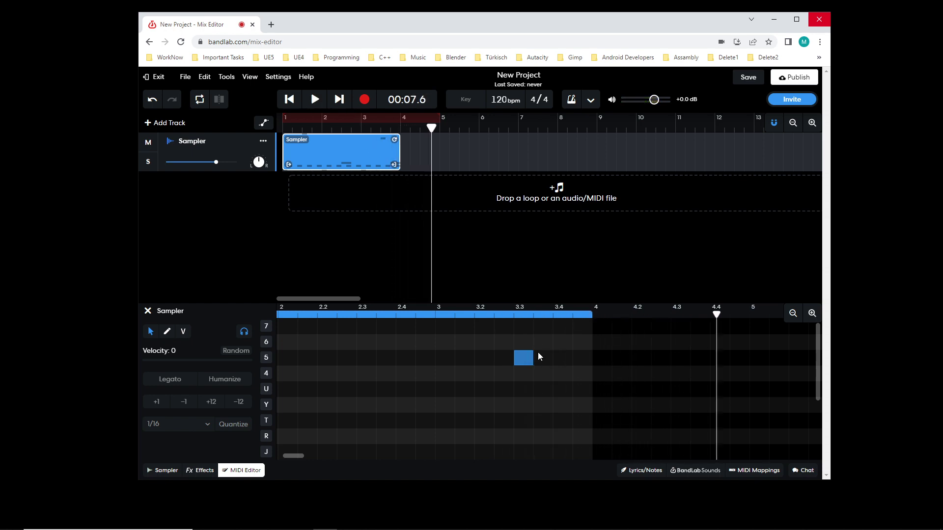
scroll(533, 348, "down", 3)
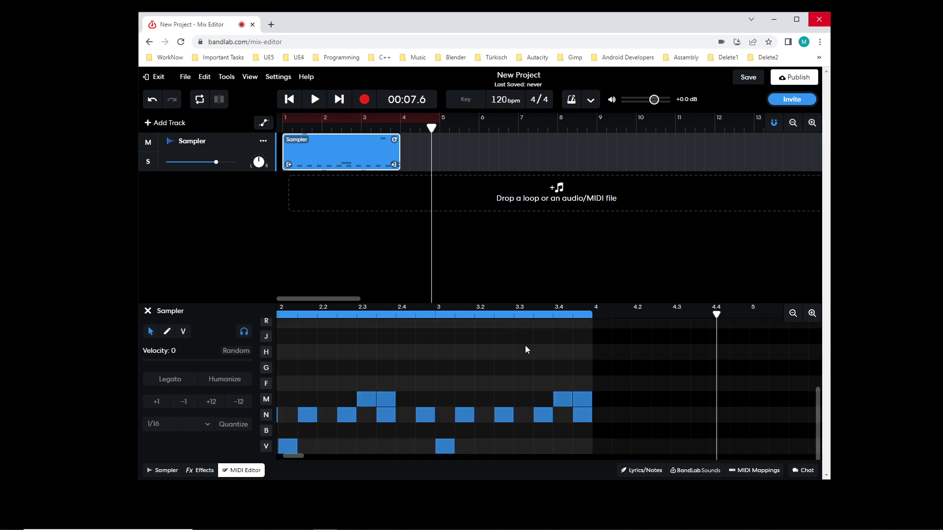
- Save the BandLab project, then delete FightSceneIntroduction from Unreal's Outliner
left_click(740, 79)
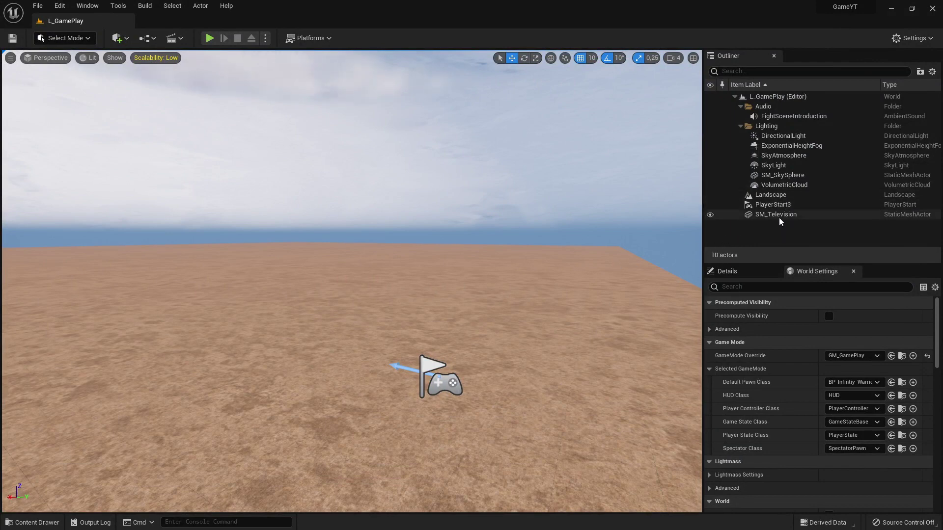
left_click(778, 120)
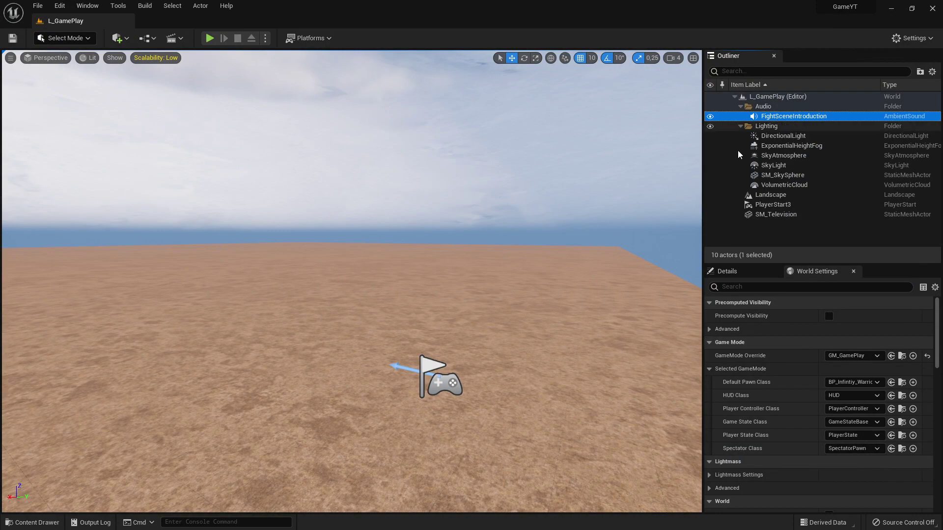
key("Delete")
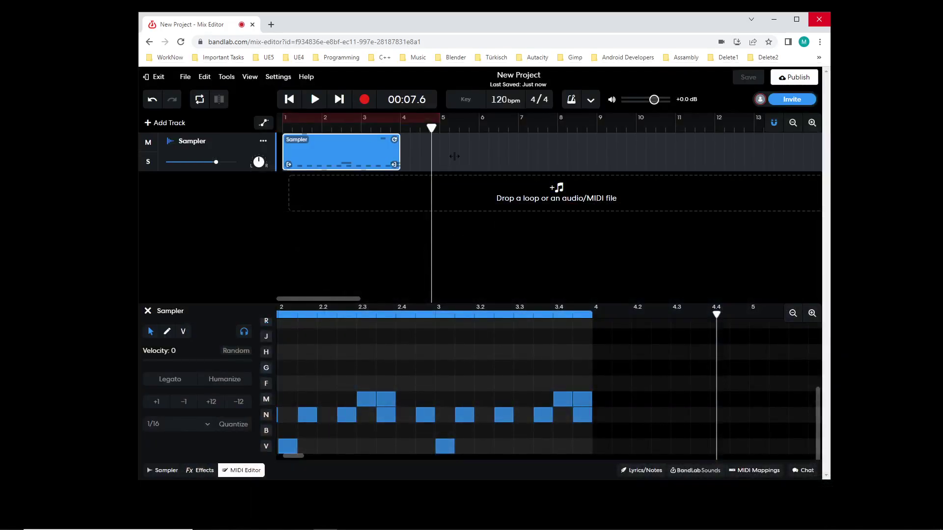
- Mix down the whole project via File > Download > Mixdown As and download the 1.1MB WAV
left_click(186, 78)
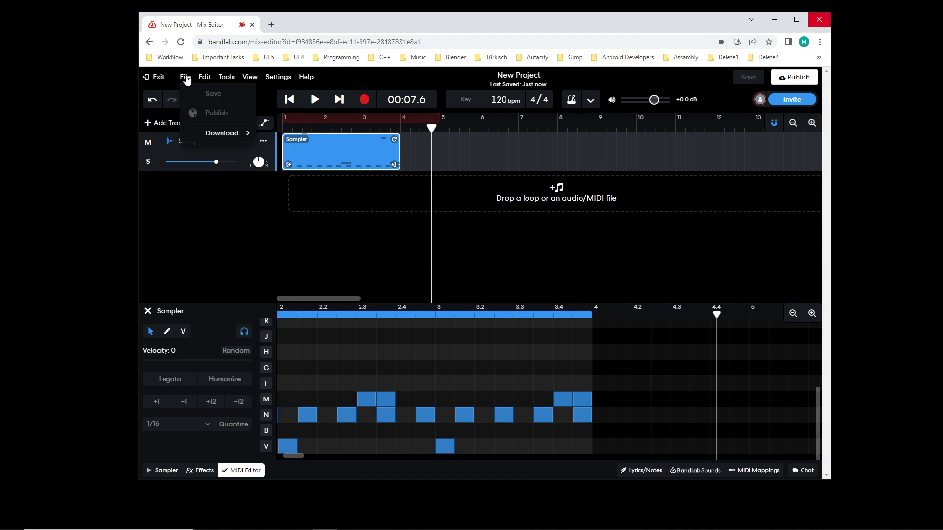
mouse_move(231, 133)
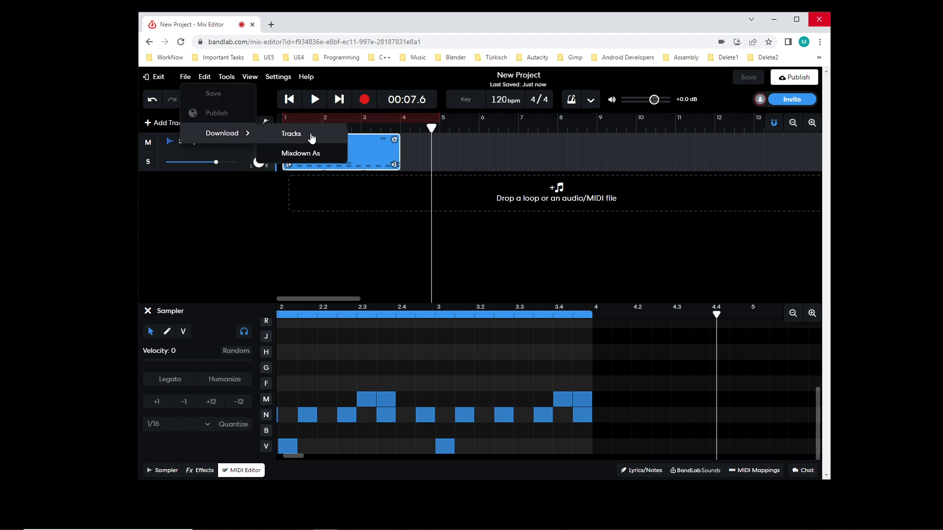
left_click(312, 153)
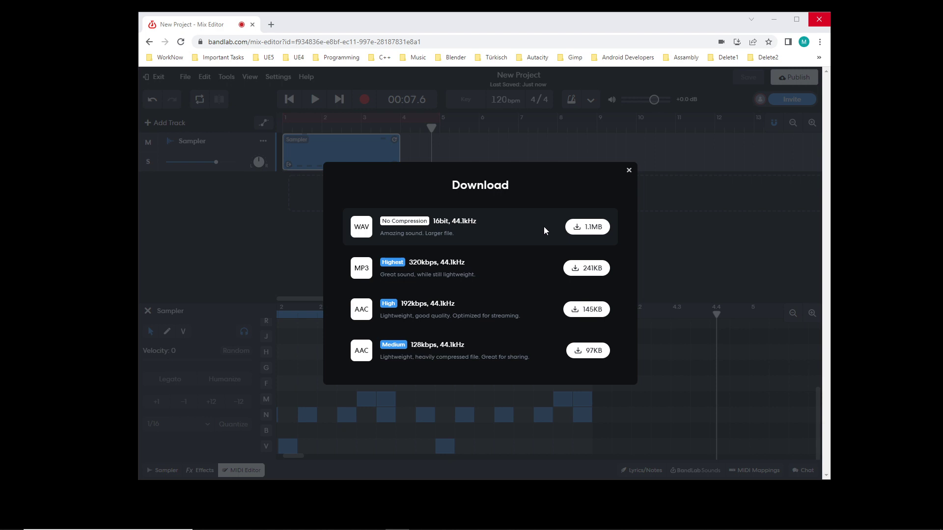
left_click(588, 227)
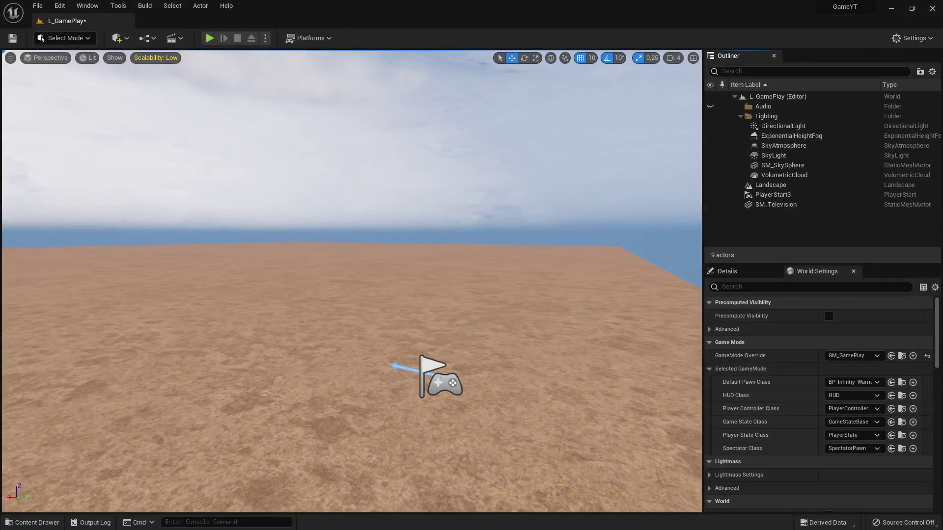
- Import the downloaded WAV into the _GameYT/Audio folder through the docked Content Drawer
left_click(32, 523)
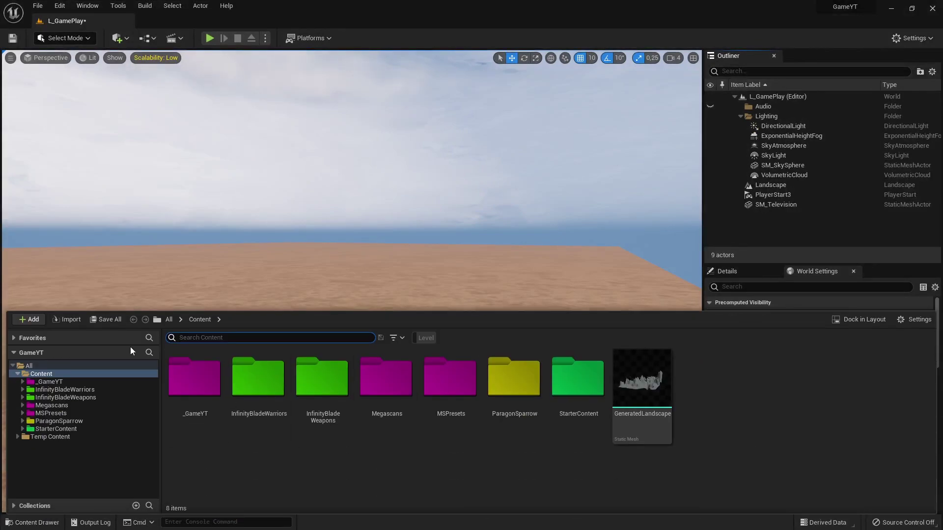
left_click(859, 319)
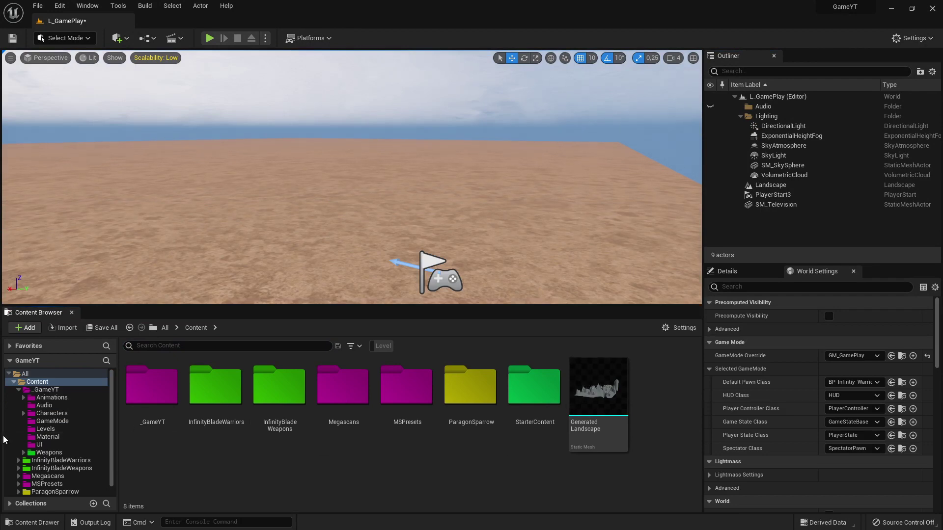
left_click(18, 390)
left_click(44, 405)
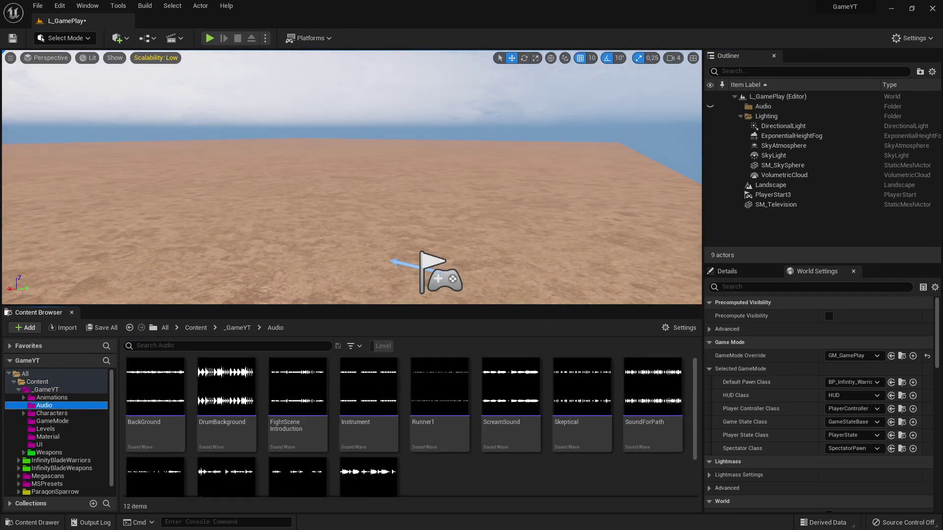
left_click_drag(450, 416, 443, 476)
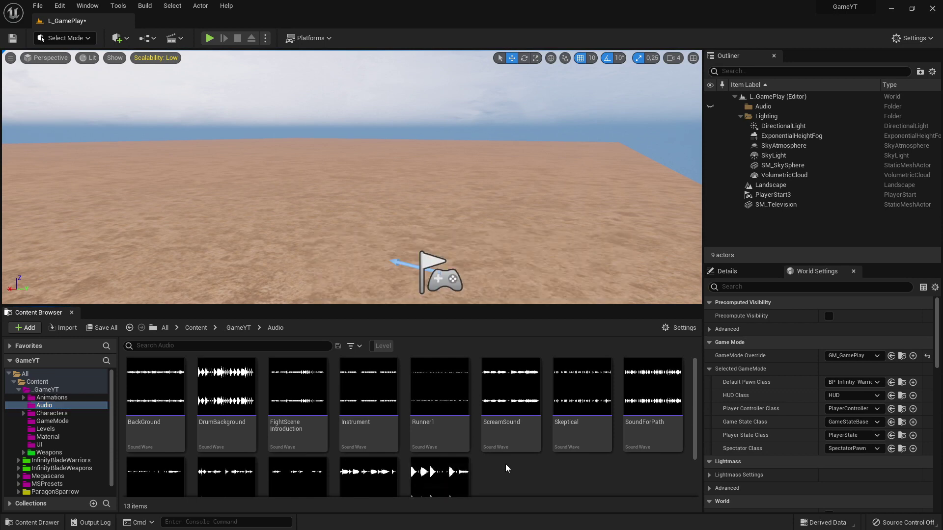
scroll(508, 468, "down", 1)
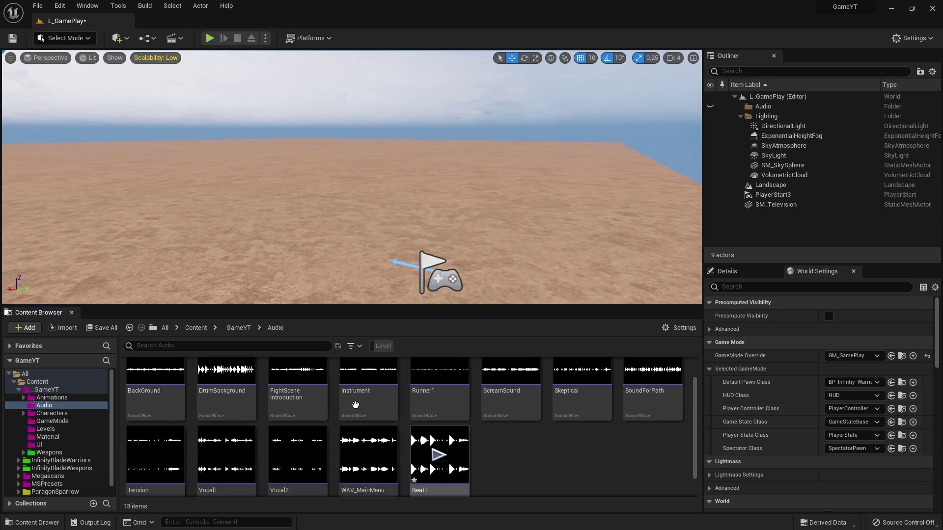
- Save Beat1 and L_GamePlay, then place Beat1 in the level as an ambient sound
left_click(102, 327)
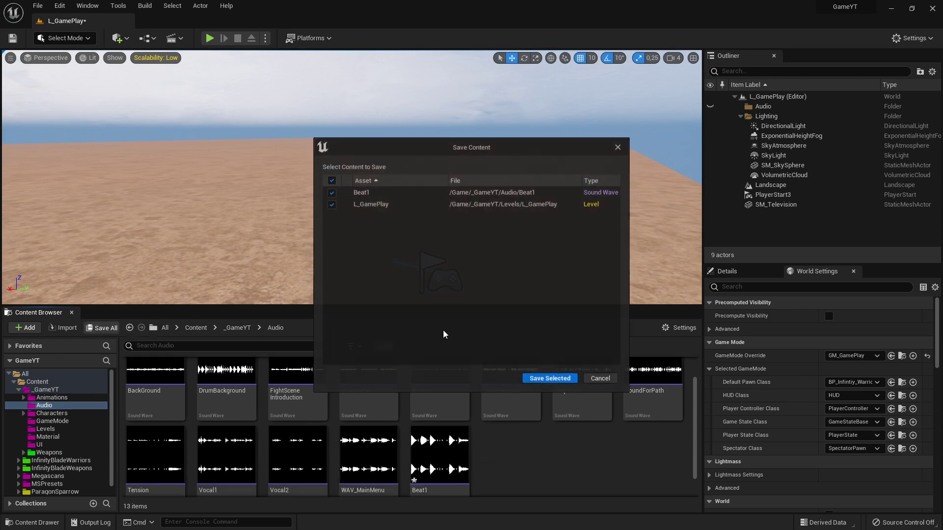
left_click(545, 379)
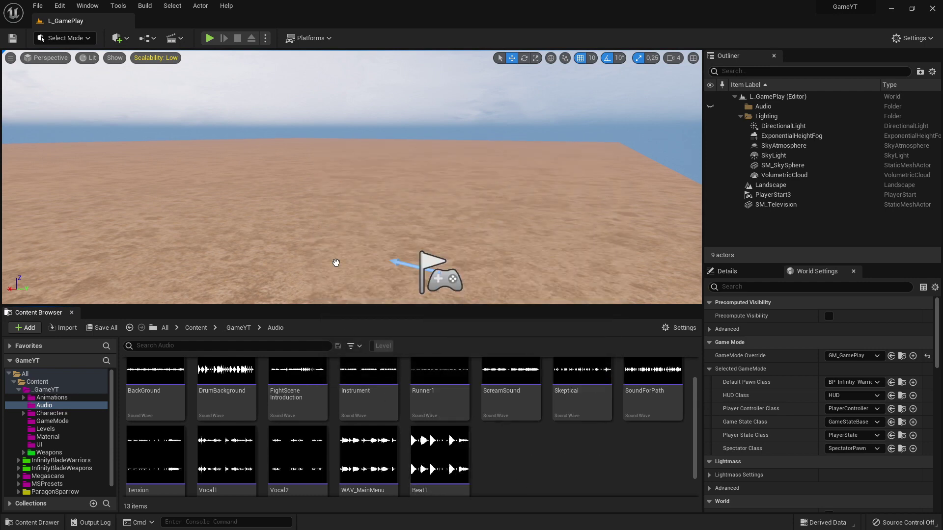
left_click_drag(354, 276, 432, 265)
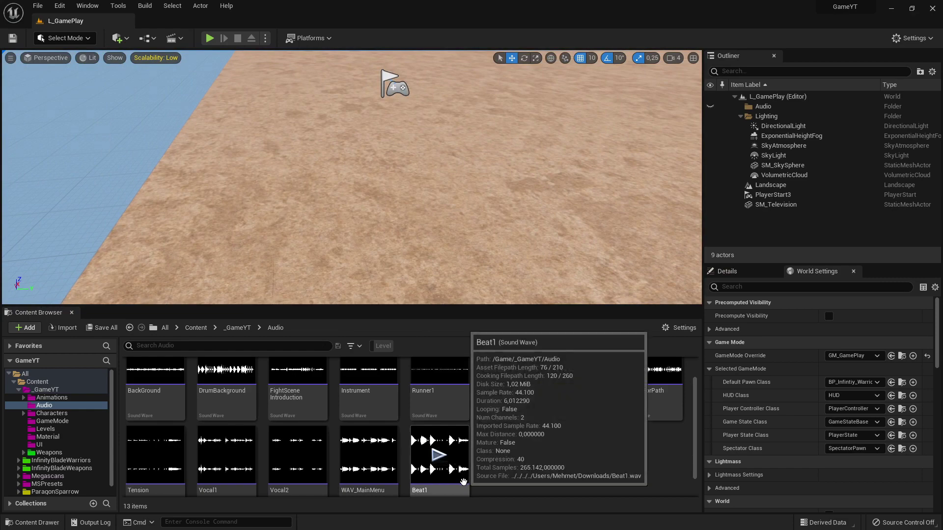
left_click_drag(463, 482, 337, 242)
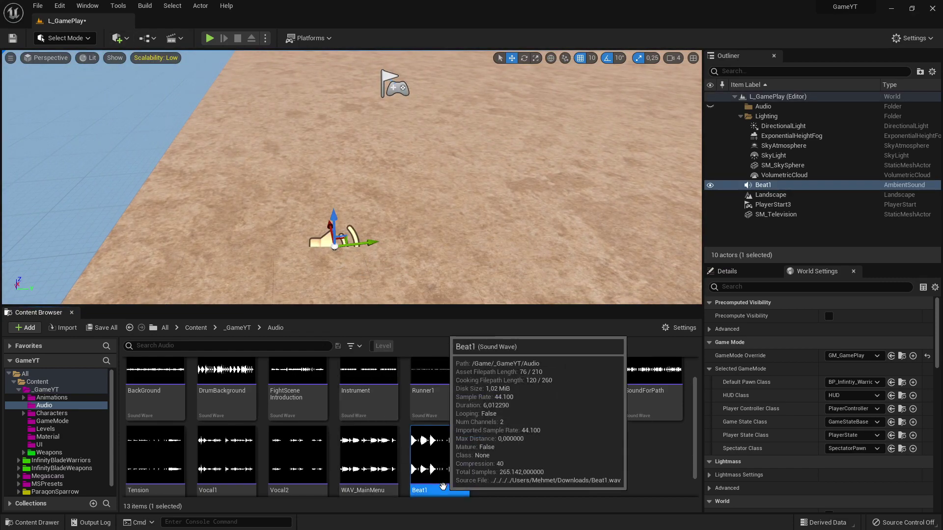
double_click(443, 486)
- Enable Looping on the Beat1 sound wave and test it in a play session
left_click(397, 209)
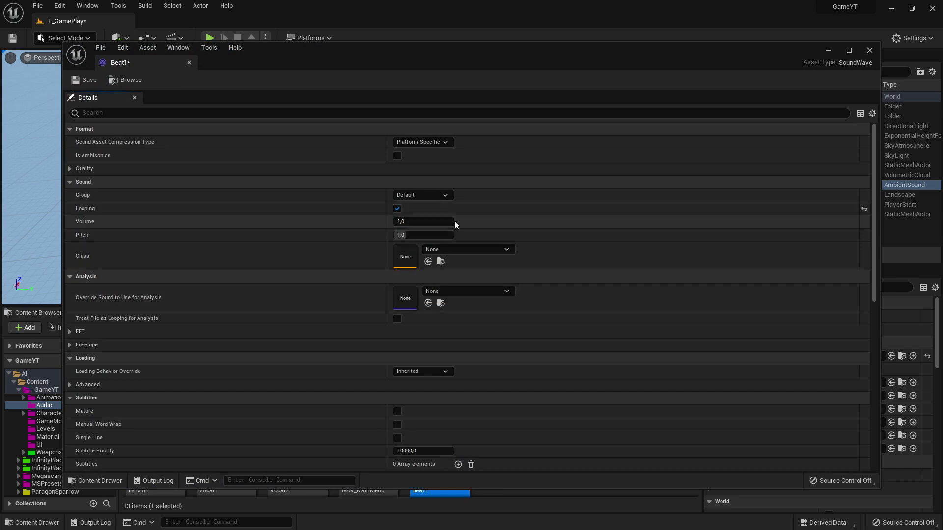
left_click(189, 63)
left_click(210, 38)
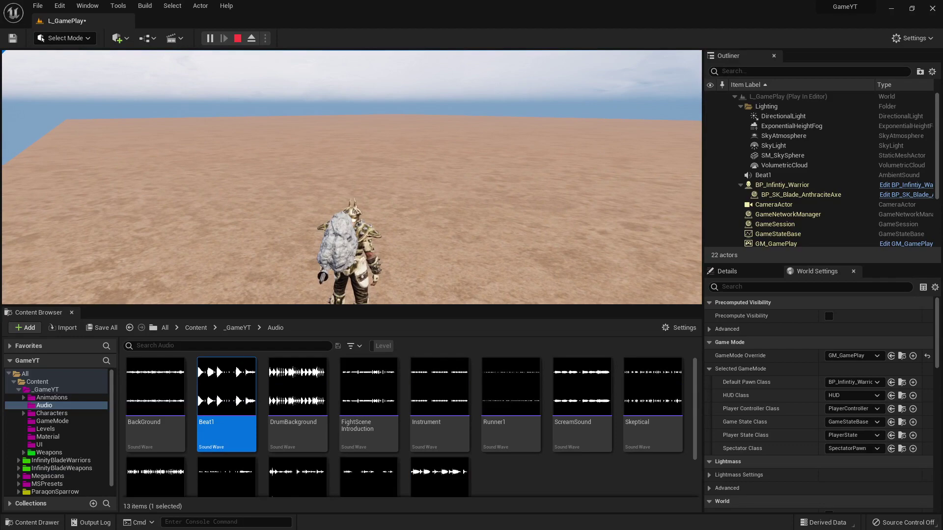
key("Escape")
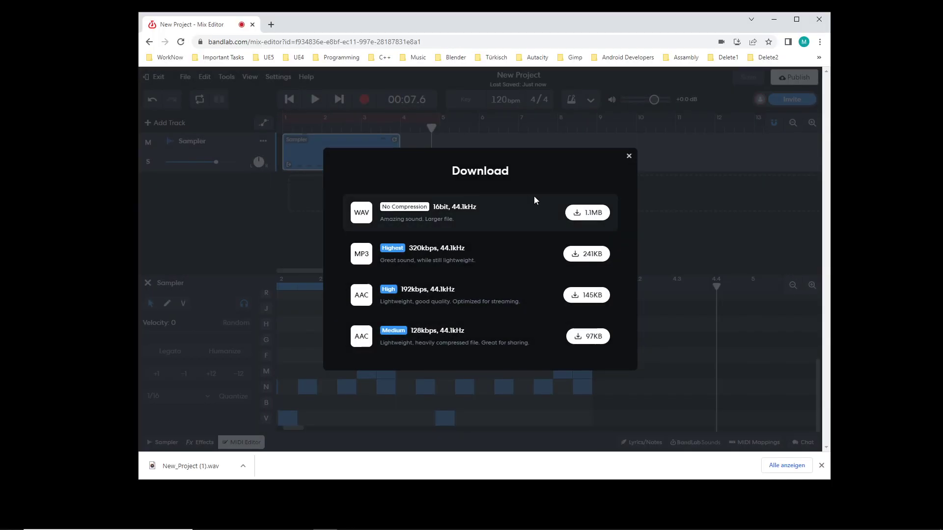
- Close the Download dialog, set the tempo to 80 bpm and rewind to the start
left_click(631, 156)
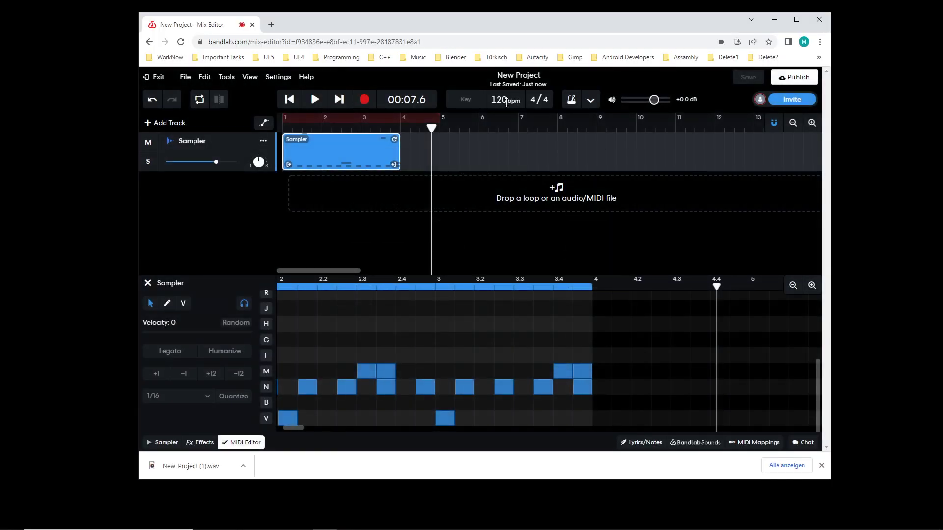
left_click(501, 100)
type("80")
left_click(291, 101)
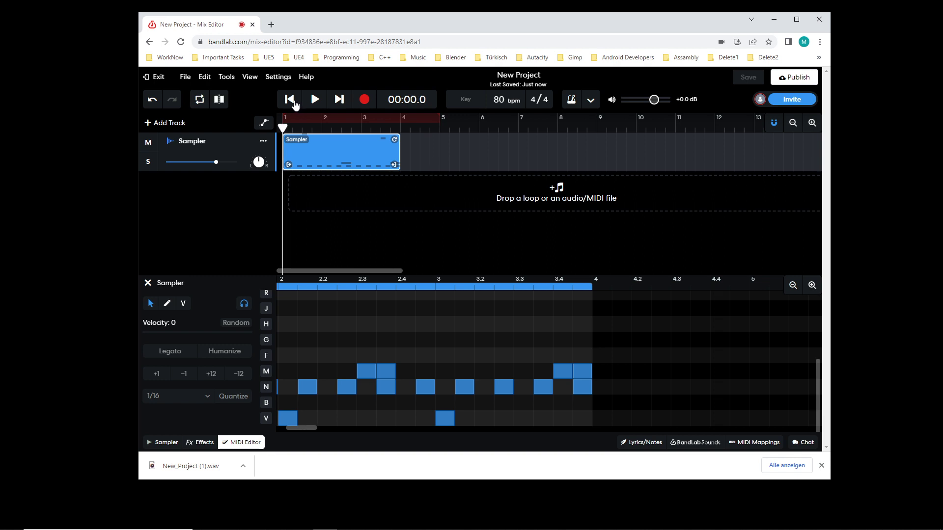
left_click(315, 100)
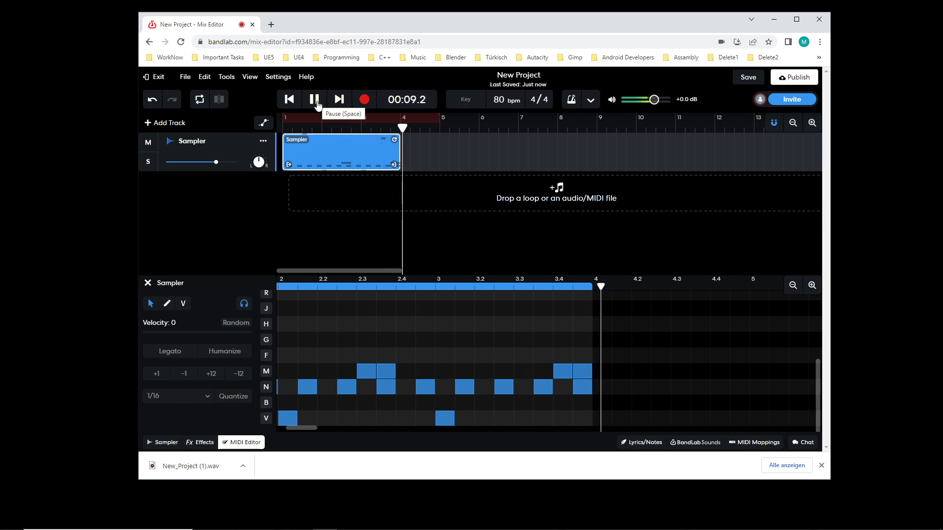
left_click(317, 104)
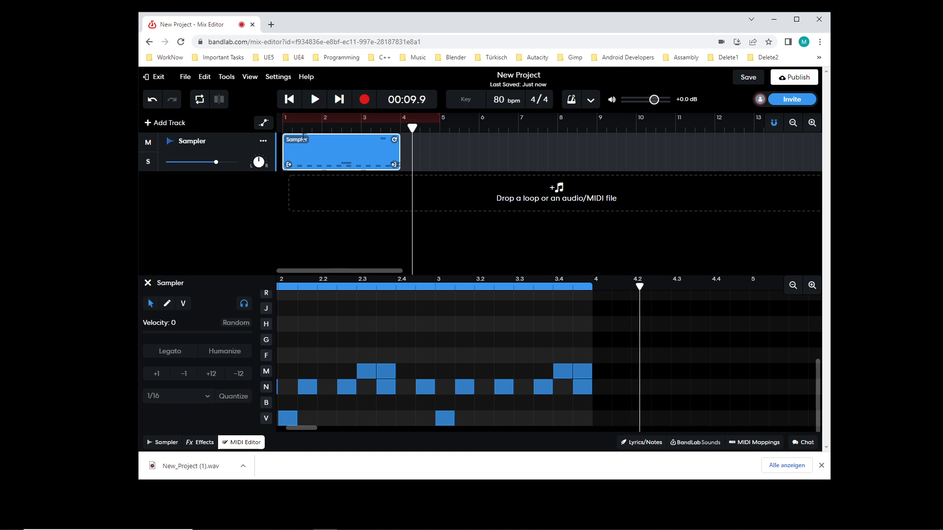
left_click(290, 100)
left_click(316, 102)
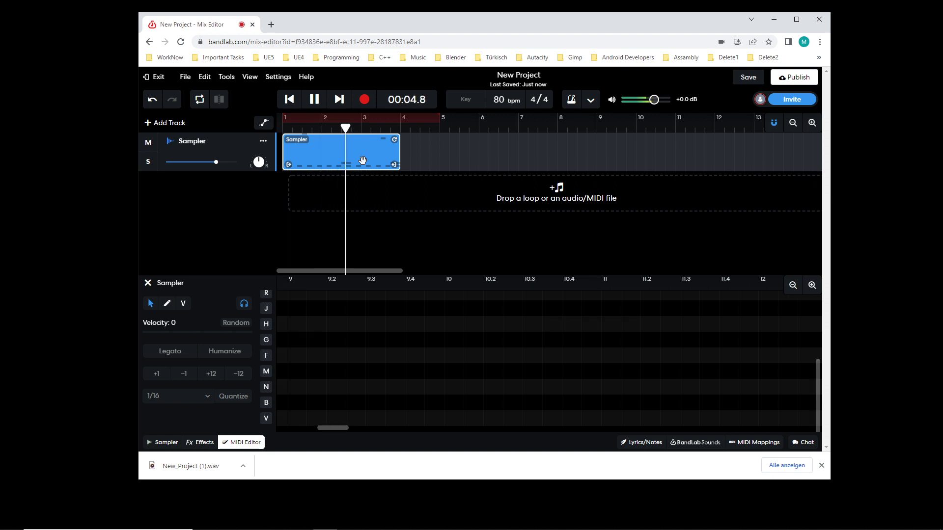
left_click(315, 103)
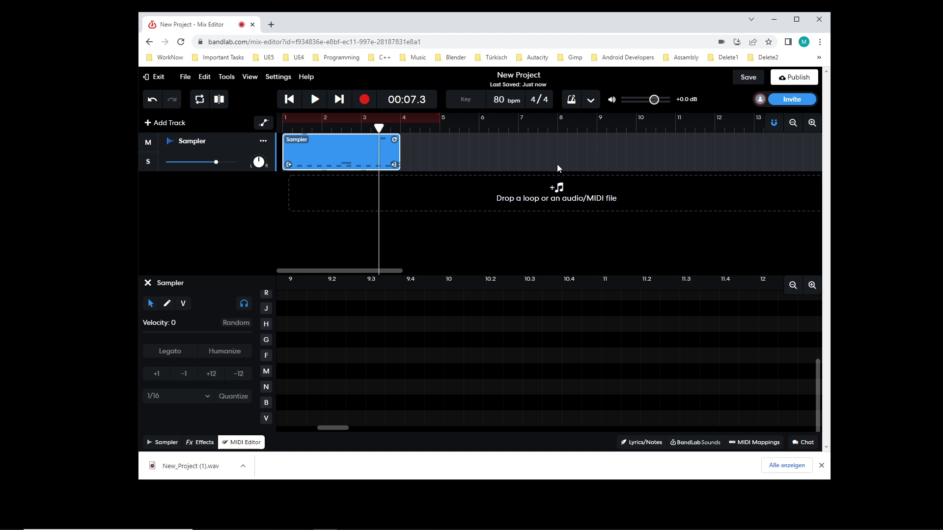